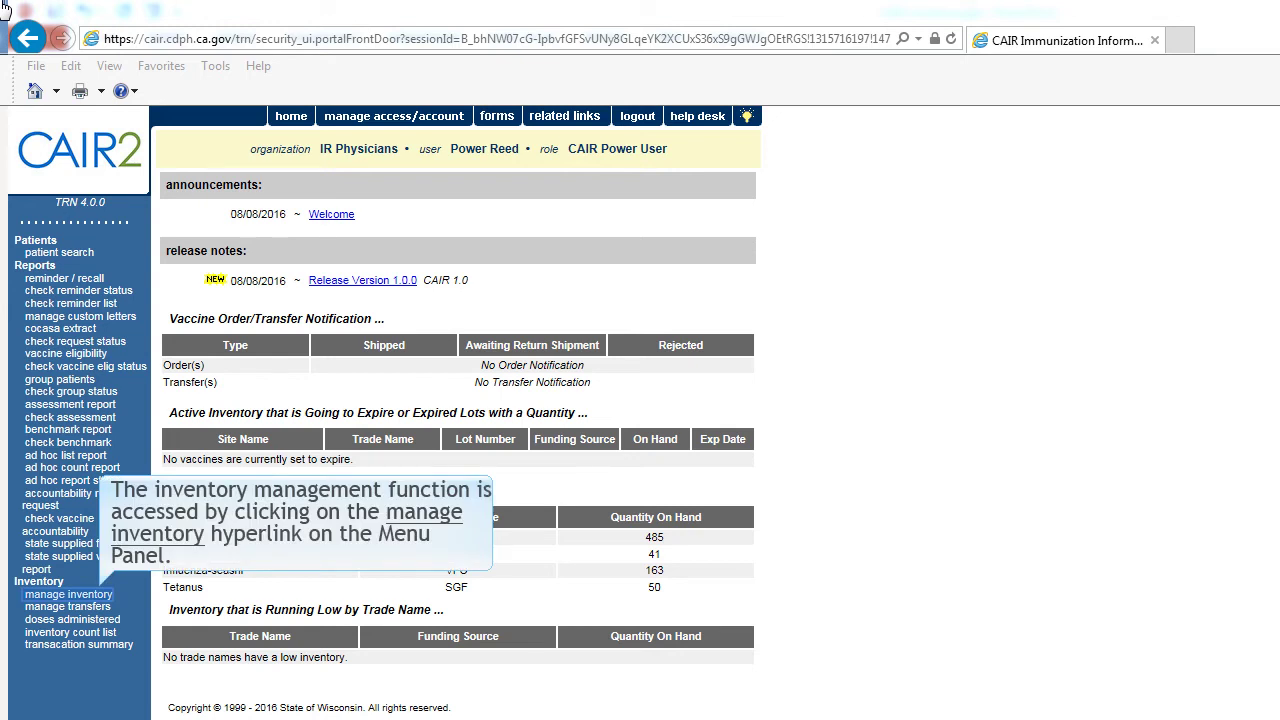
Show the site's vaccine inventory and open a blank form for adding a new inventory lot.
{"action": "left_click", "coordinate": [77, 596]}
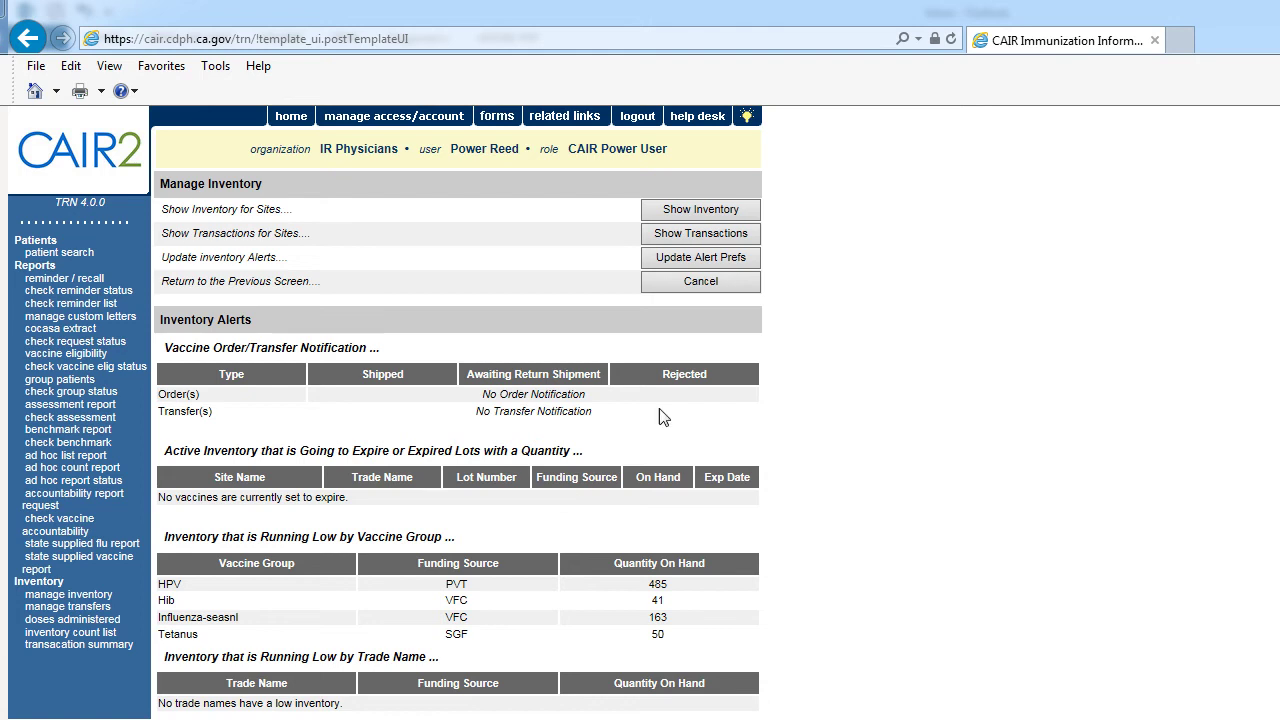
{"action": "left_click", "coordinate": [726, 211]}
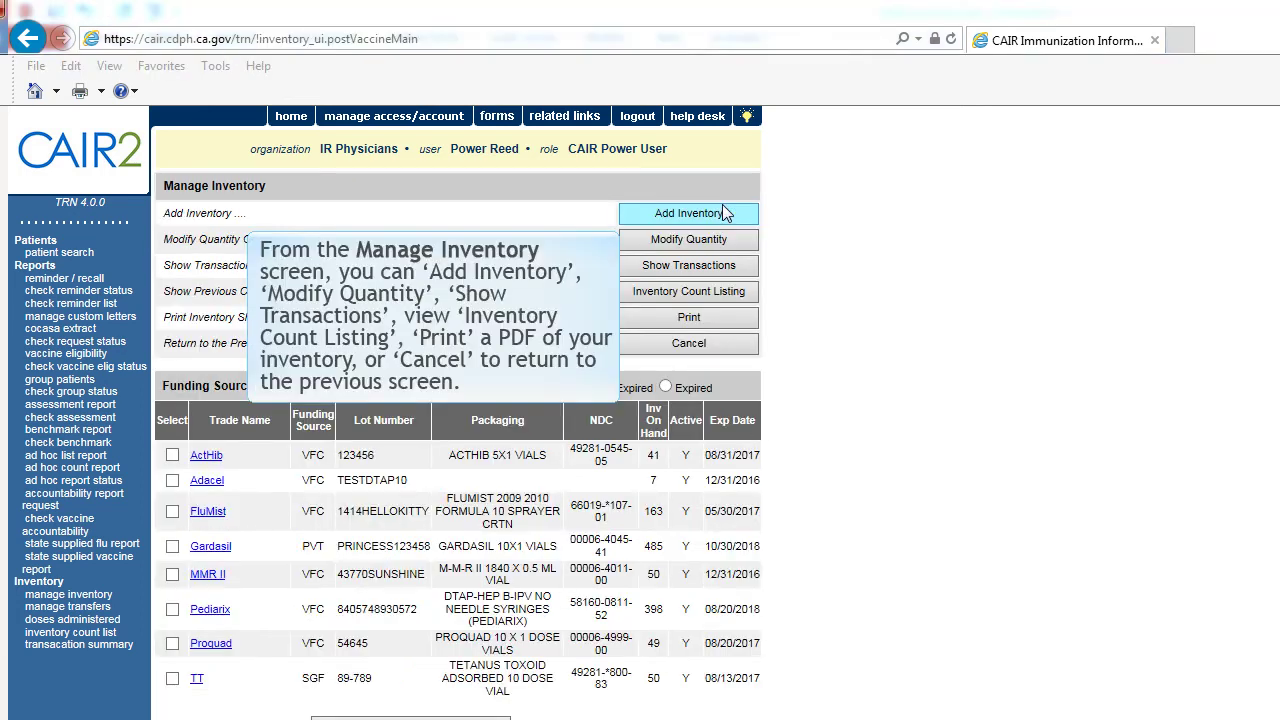
{"action": "left_click", "coordinate": [726, 213]}
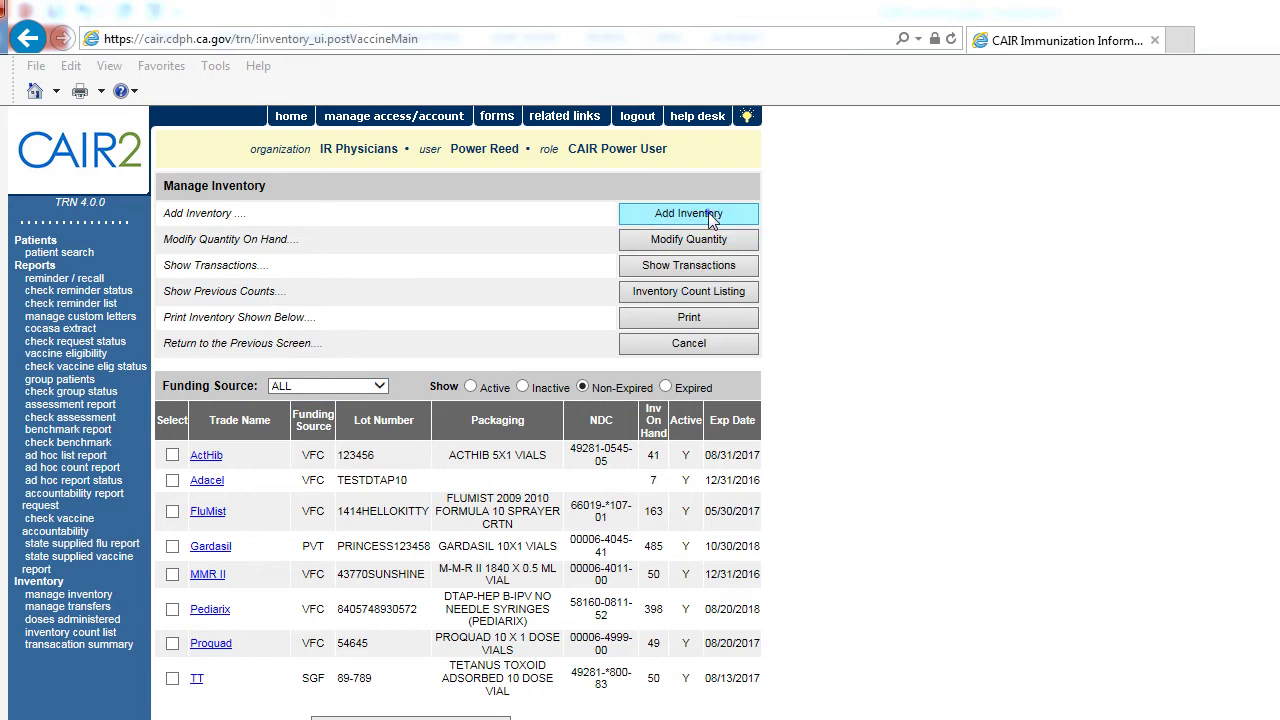
{"action": "left_click", "coordinate": [708, 216]}
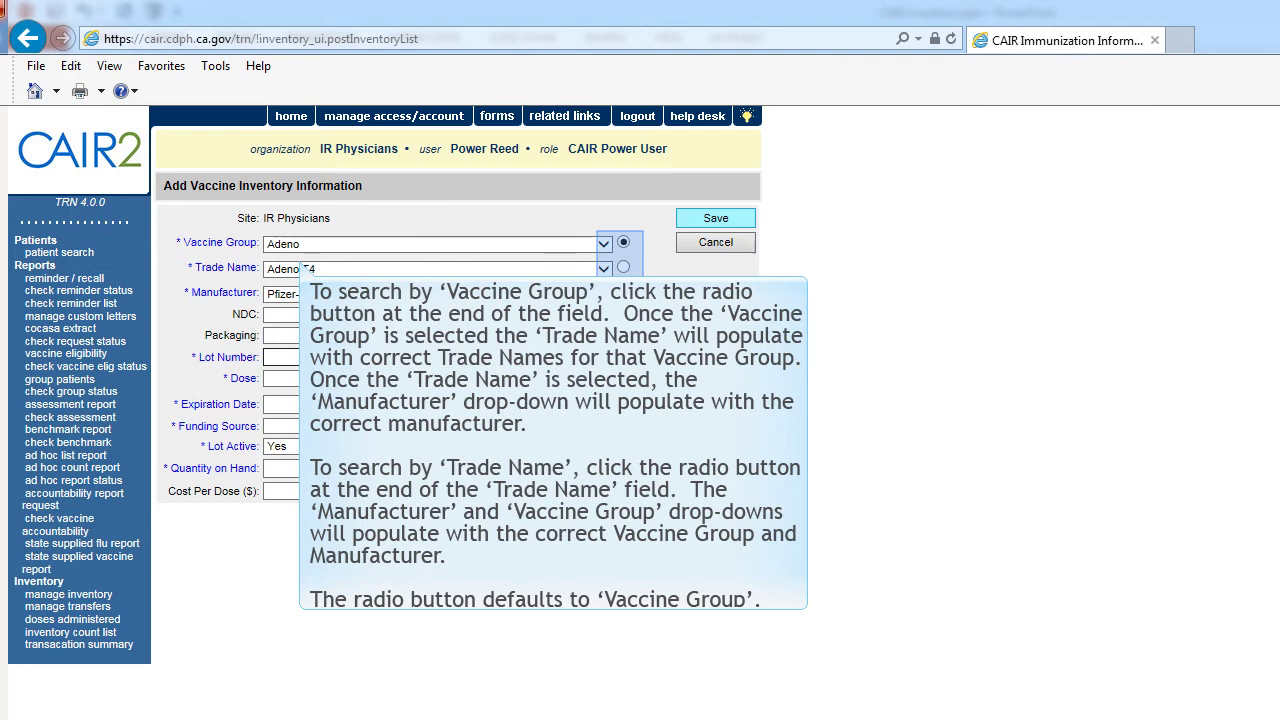
{"action": "left_click", "coordinate": [603, 245]}
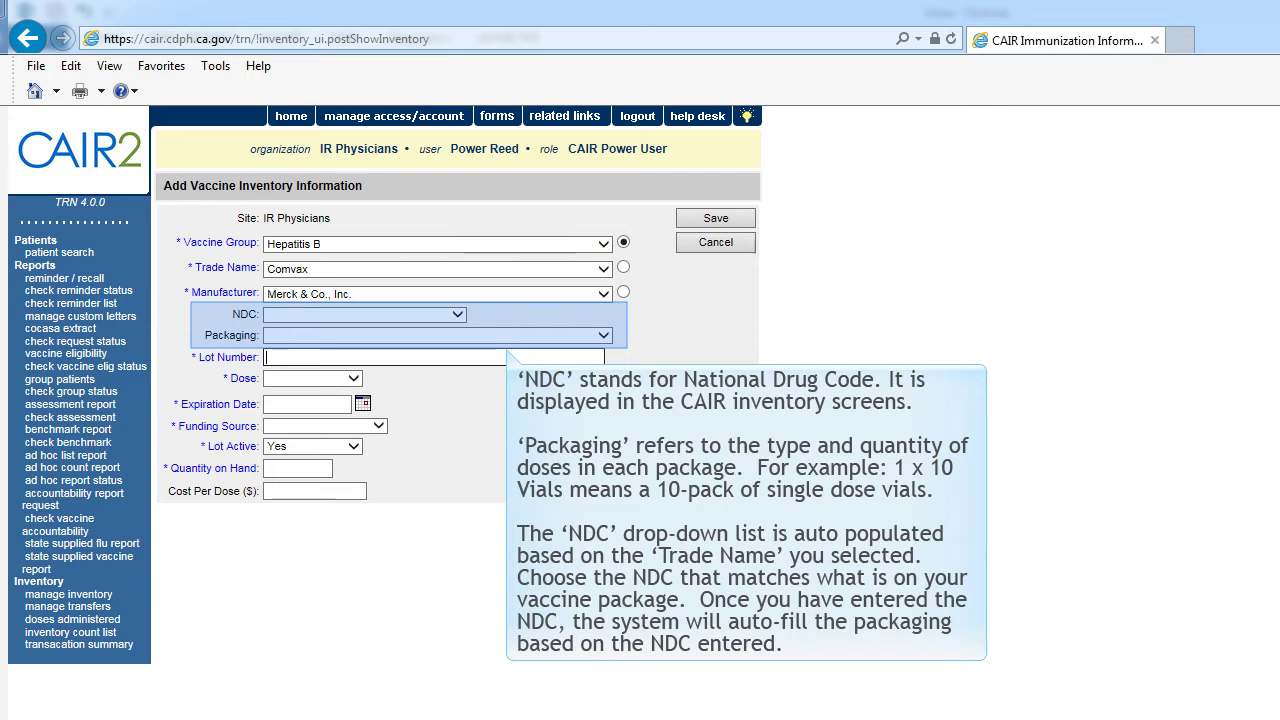
{"action": "left_click", "coordinate": [458, 316]}
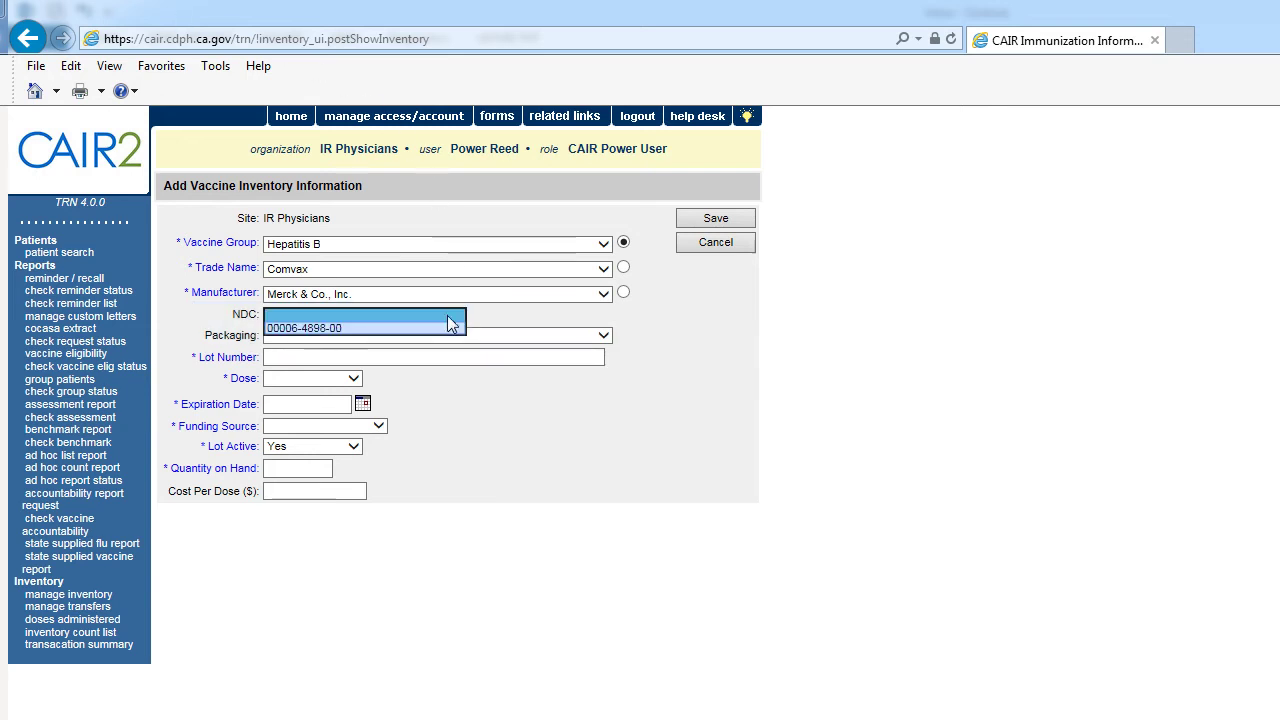
{"action": "left_click", "coordinate": [440, 328]}
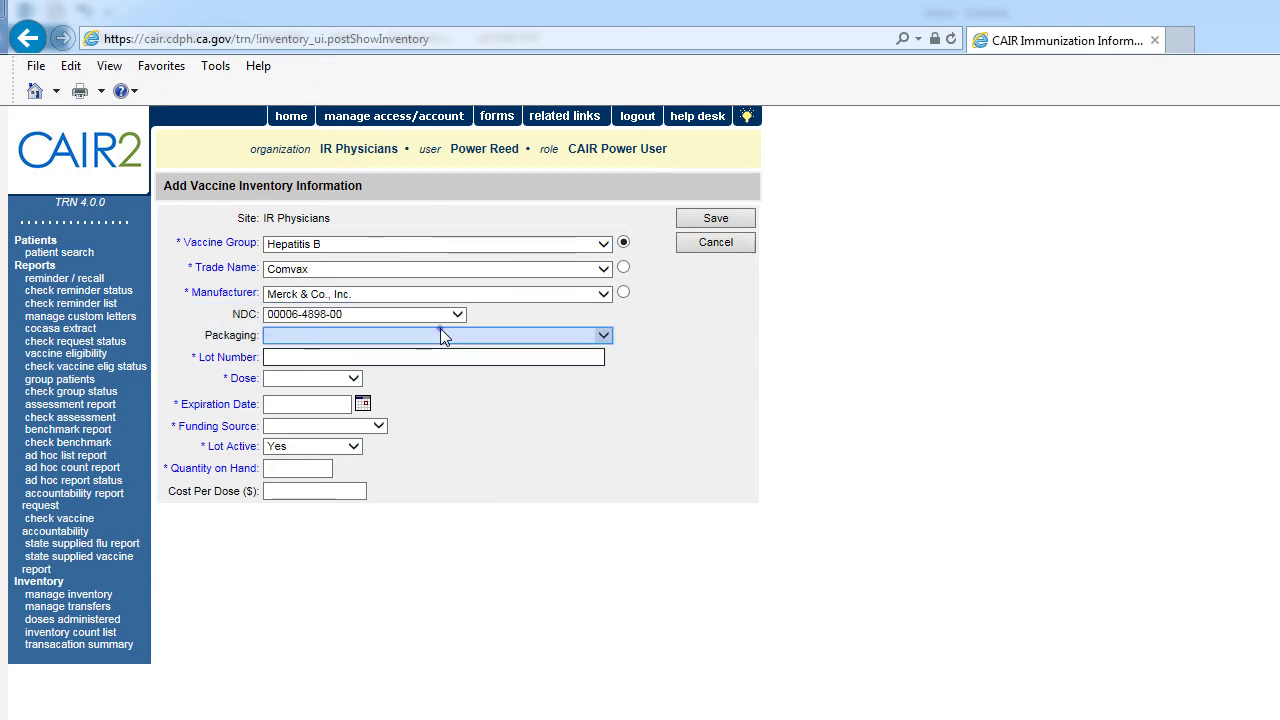
{"action": "left_click", "coordinate": [440, 335]}
{"action": "left_click", "coordinate": [438, 357]}
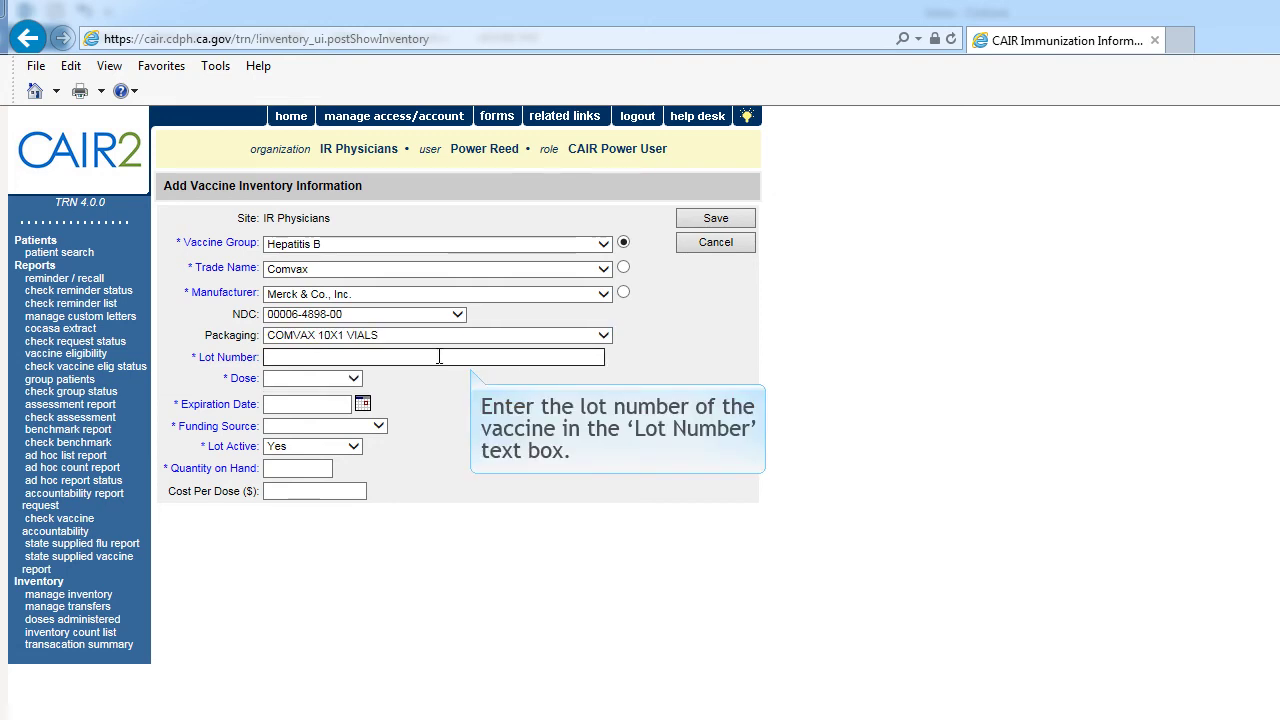
Enter lot number 4536753, a dose of .5 and expiration date 12/15/2017 for the new lot.
{"action": "left_click", "coordinate": [438, 357]}
{"action": "type", "text": "4536753"}
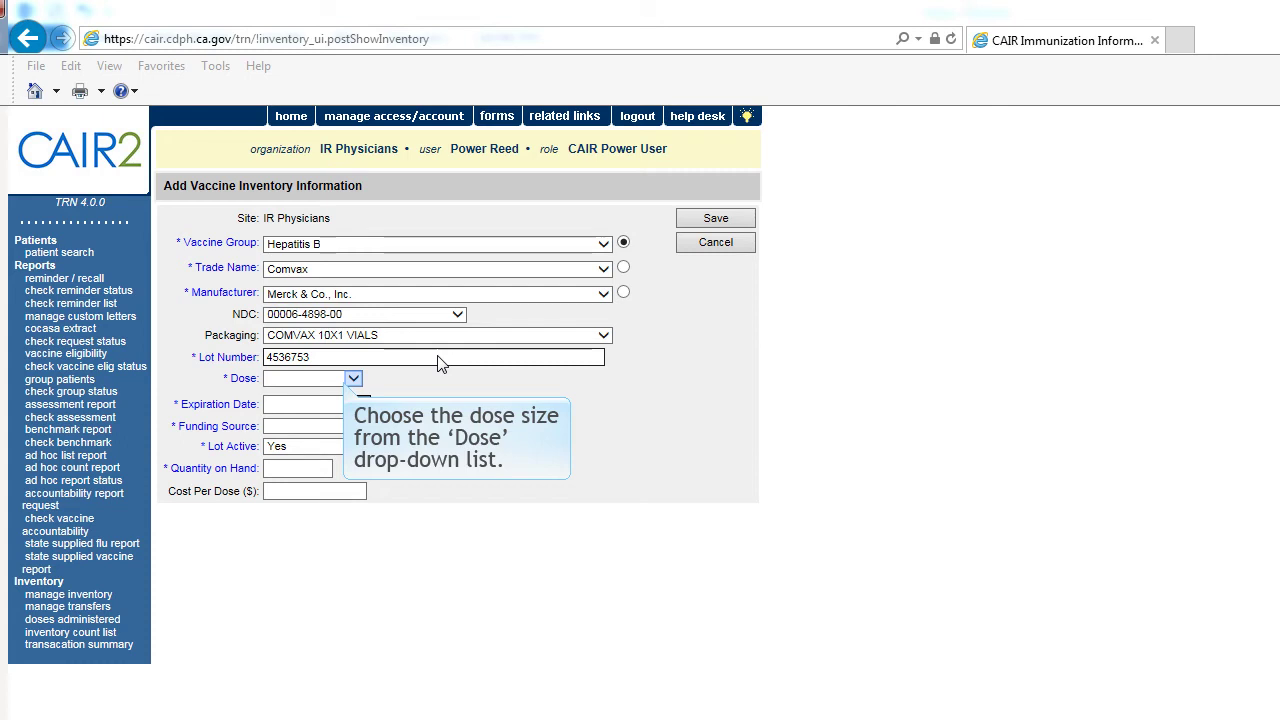
{"action": "left_click", "coordinate": [354, 378]}
{"action": "left_click", "coordinate": [335, 437]}
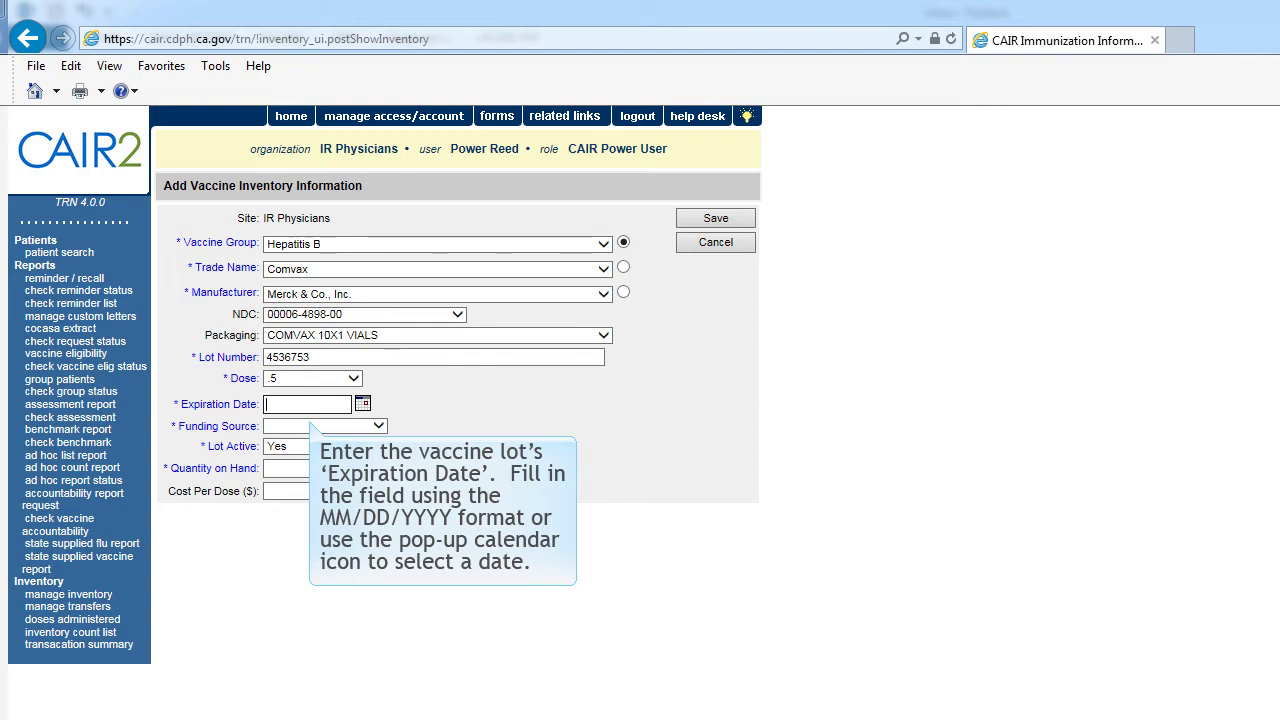
{"action": "type", "text": "12/15/2017"}
{"action": "key", "text": "Tab"}
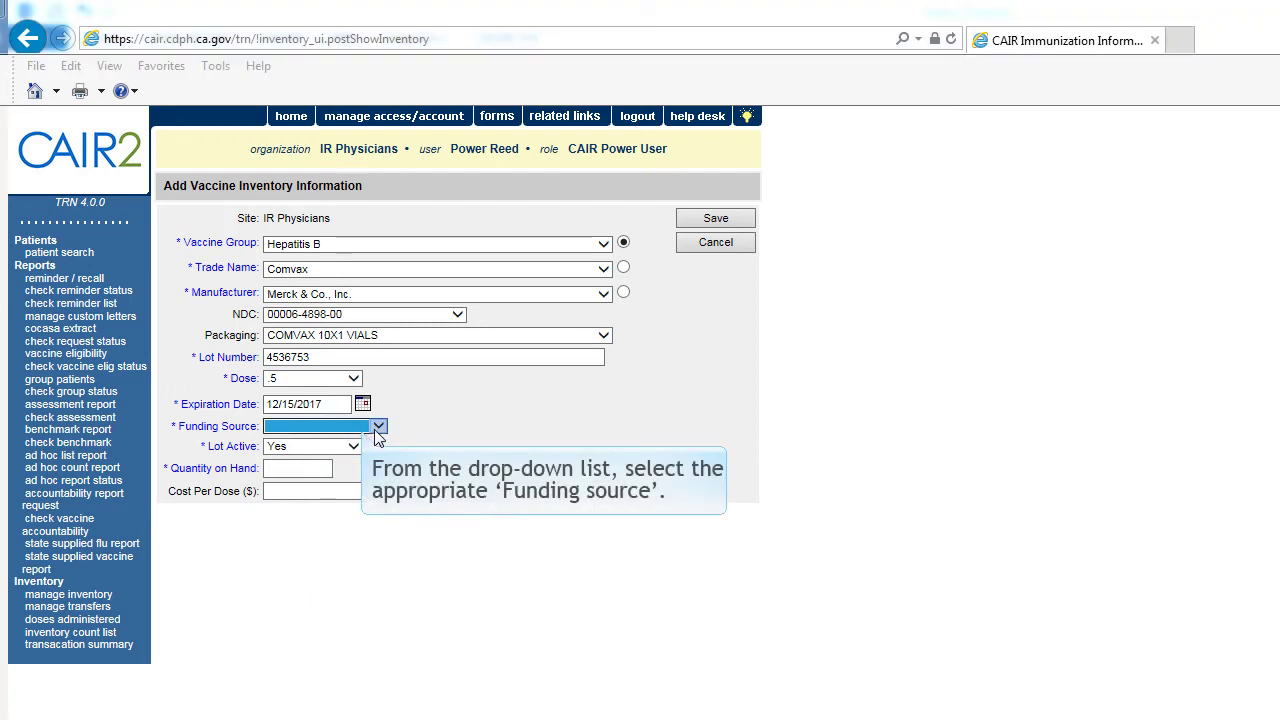
Set the lot's funding source to Private and its quantity on hand to 50, and save the new inventory record.
{"action": "left_click", "coordinate": [378, 427]}
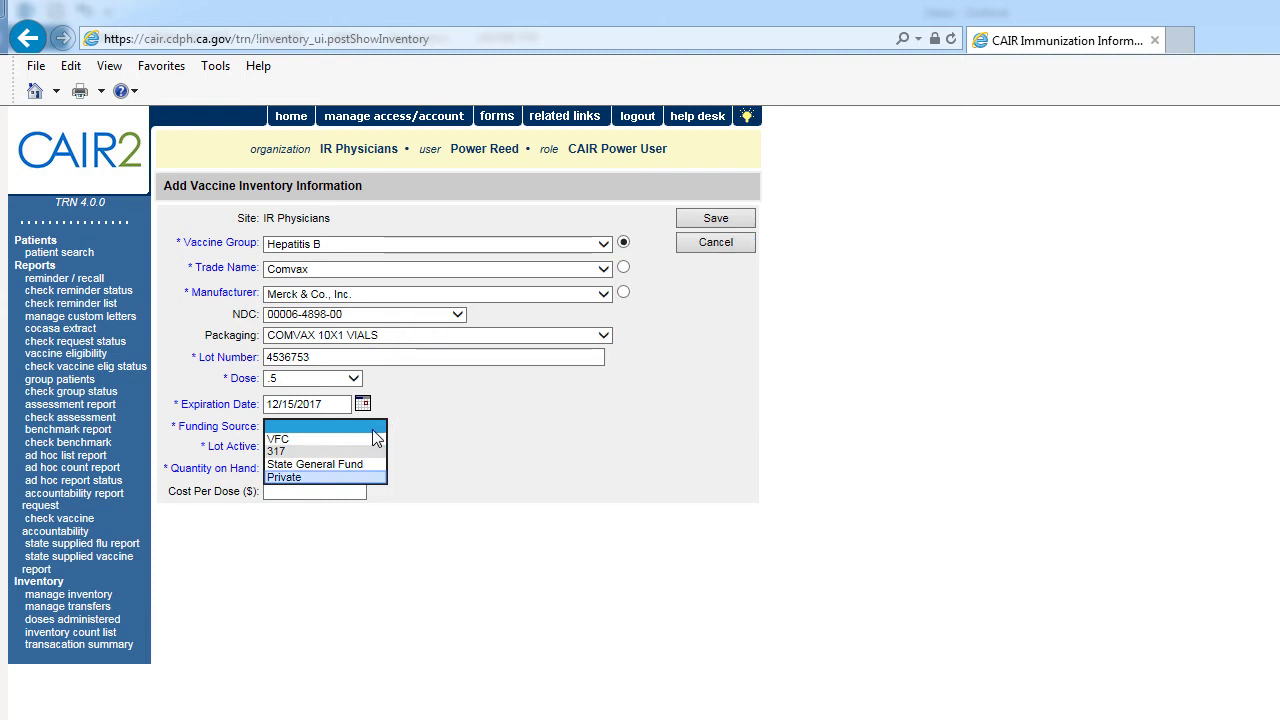
{"action": "left_click", "coordinate": [364, 478]}
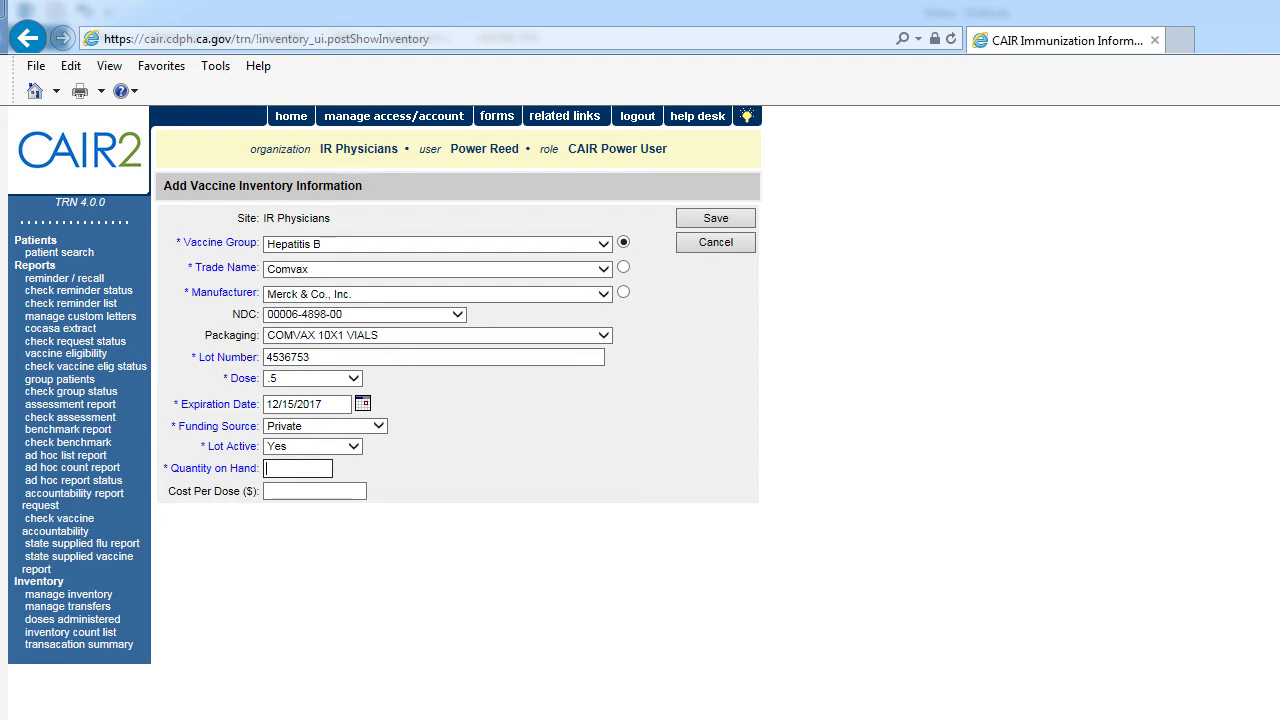
{"action": "type", "text": "50"}
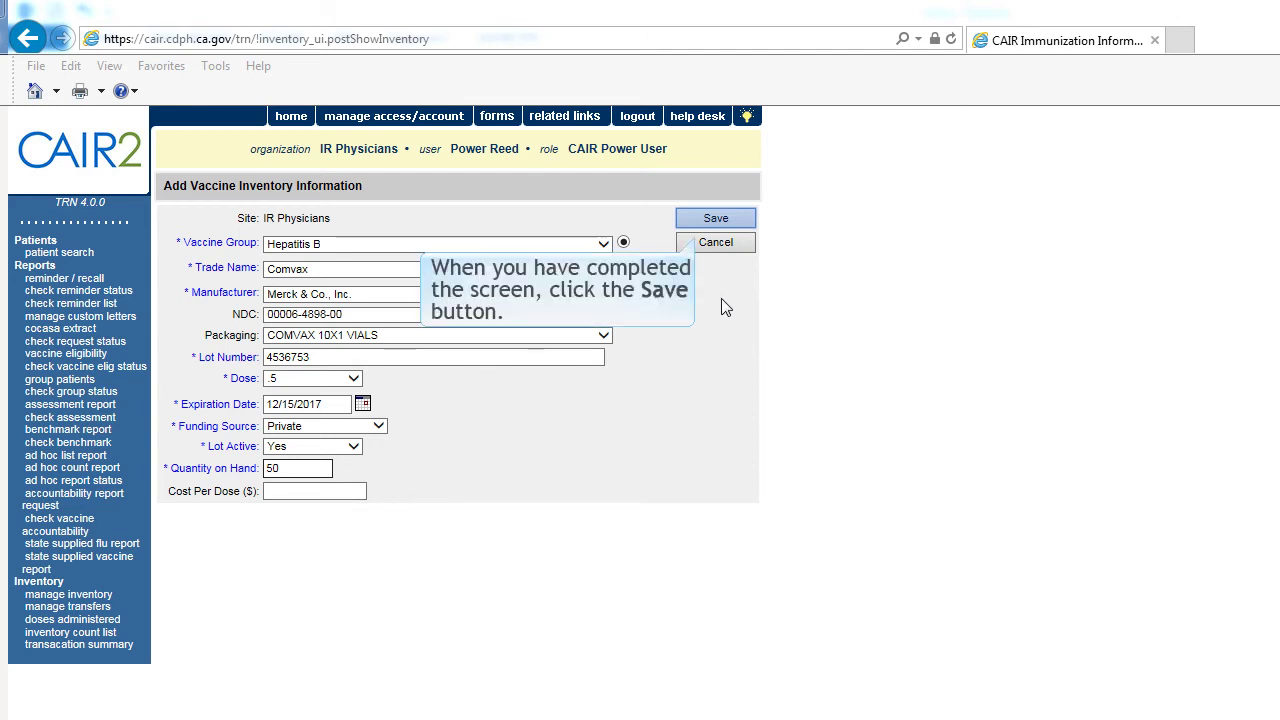
{"action": "left_click", "coordinate": [735, 220]}
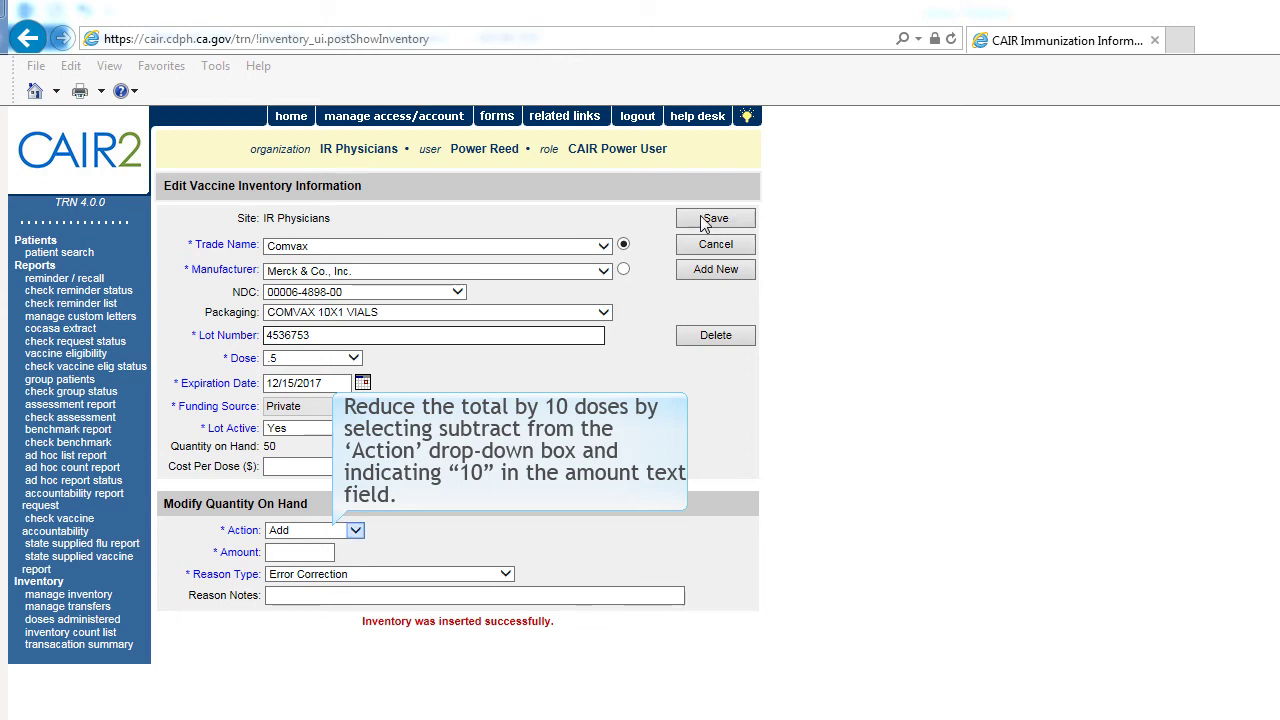
Subtract 10 doses from the new Comvax lot with reason type Error Correction and save the change.
{"action": "left_click", "coordinate": [356, 531]}
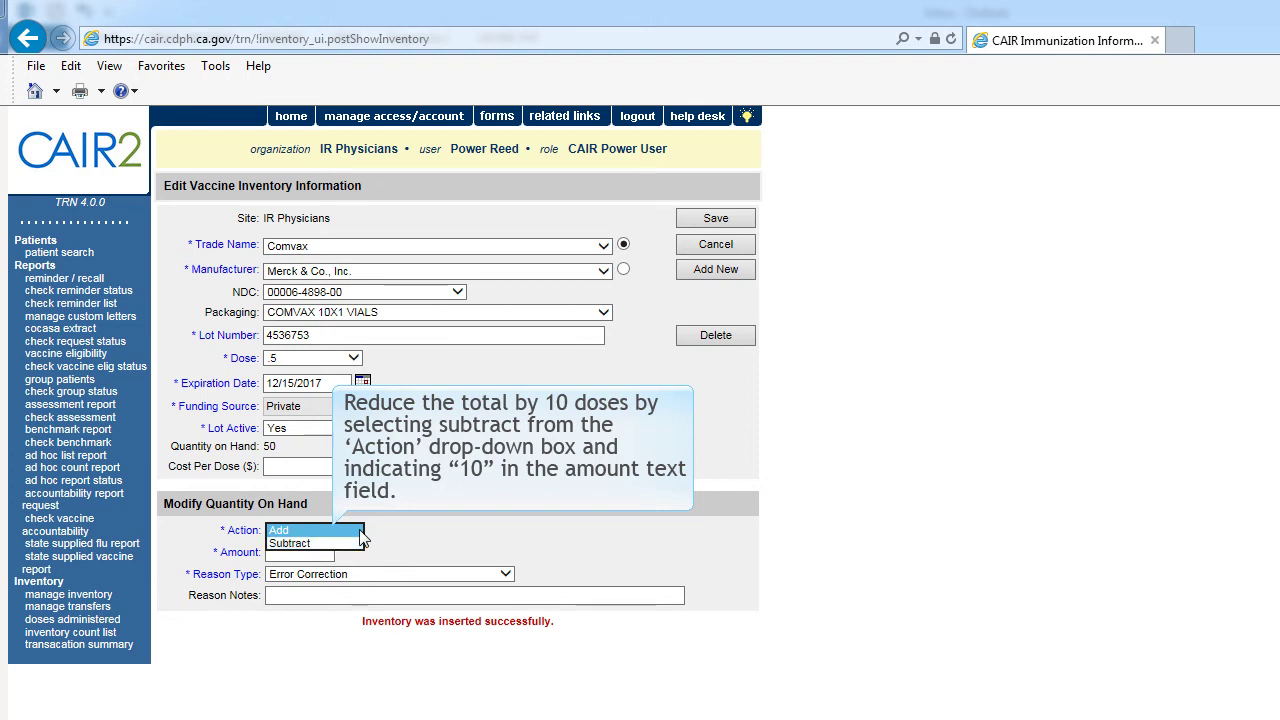
{"action": "left_click", "coordinate": [300, 543]}
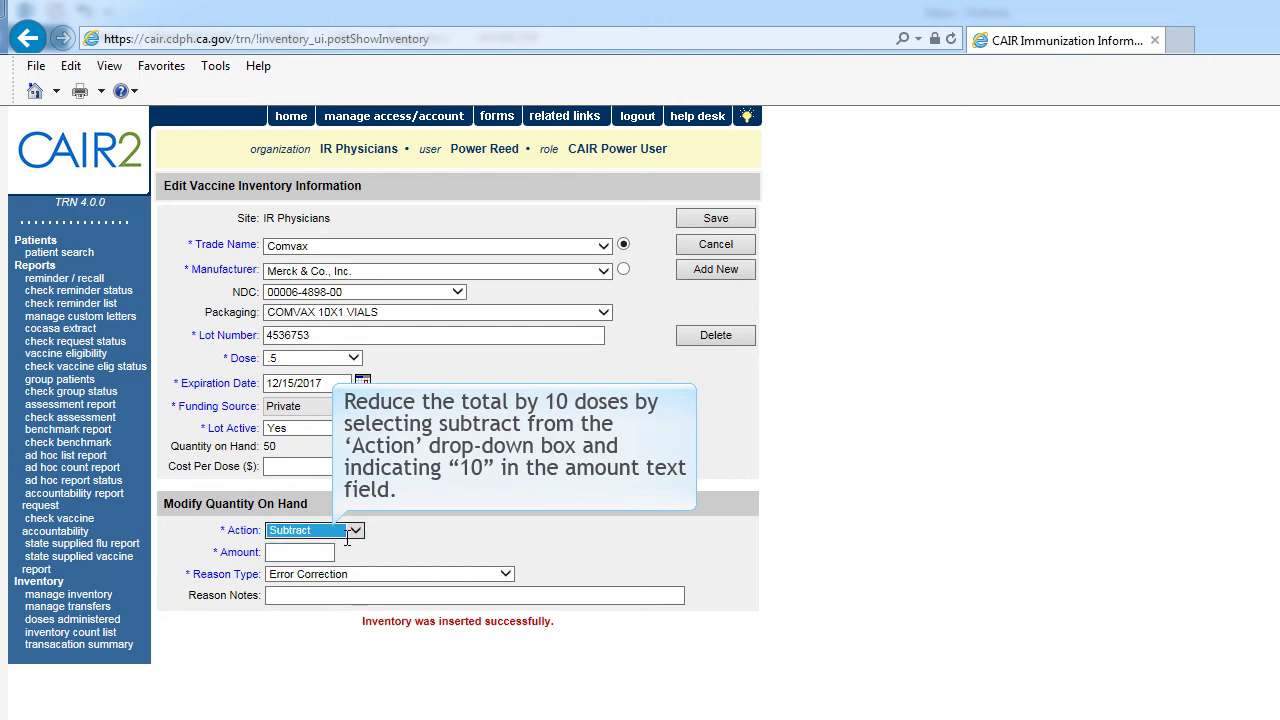
{"action": "left_click", "coordinate": [318, 554]}
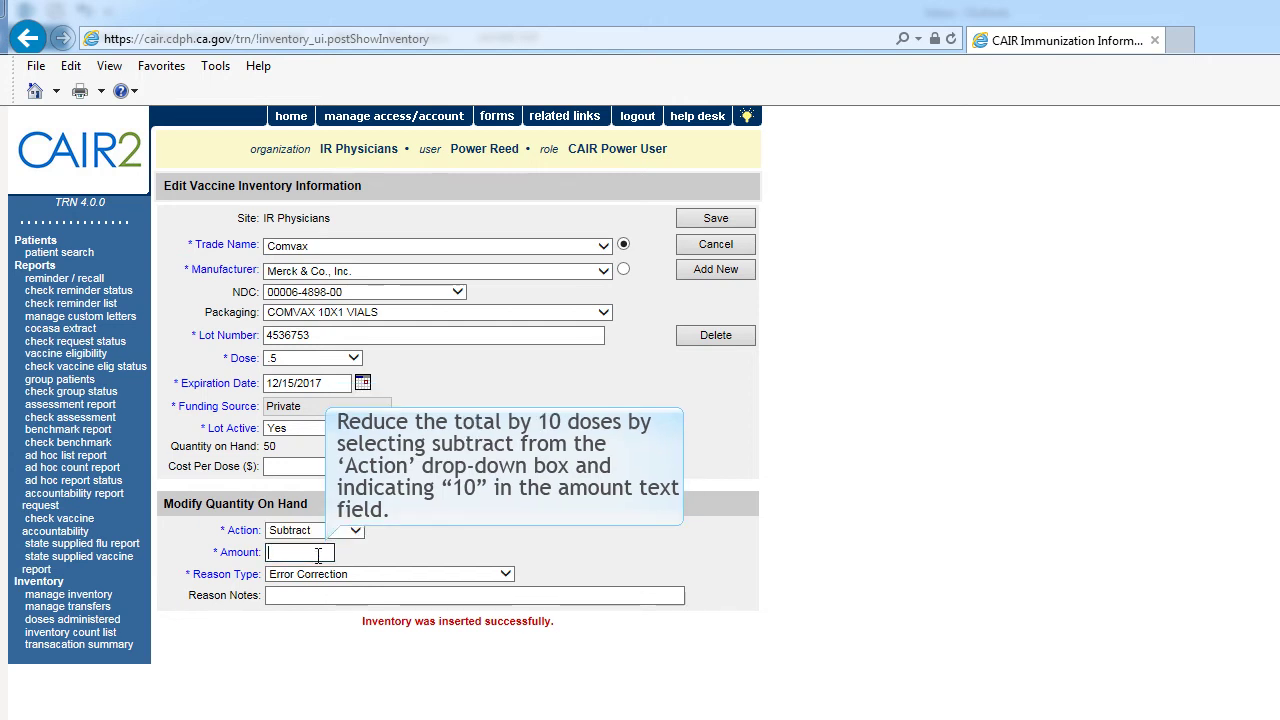
{"action": "type", "text": "10"}
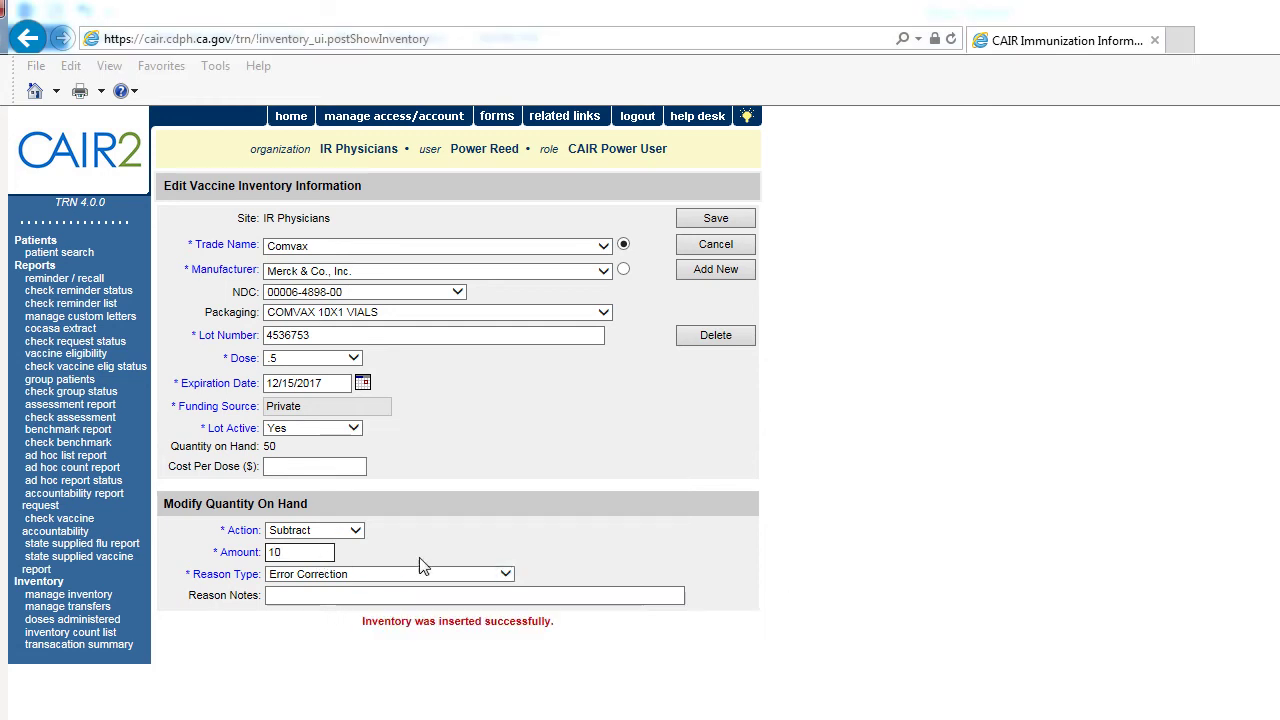
{"action": "left_click", "coordinate": [506, 578]}
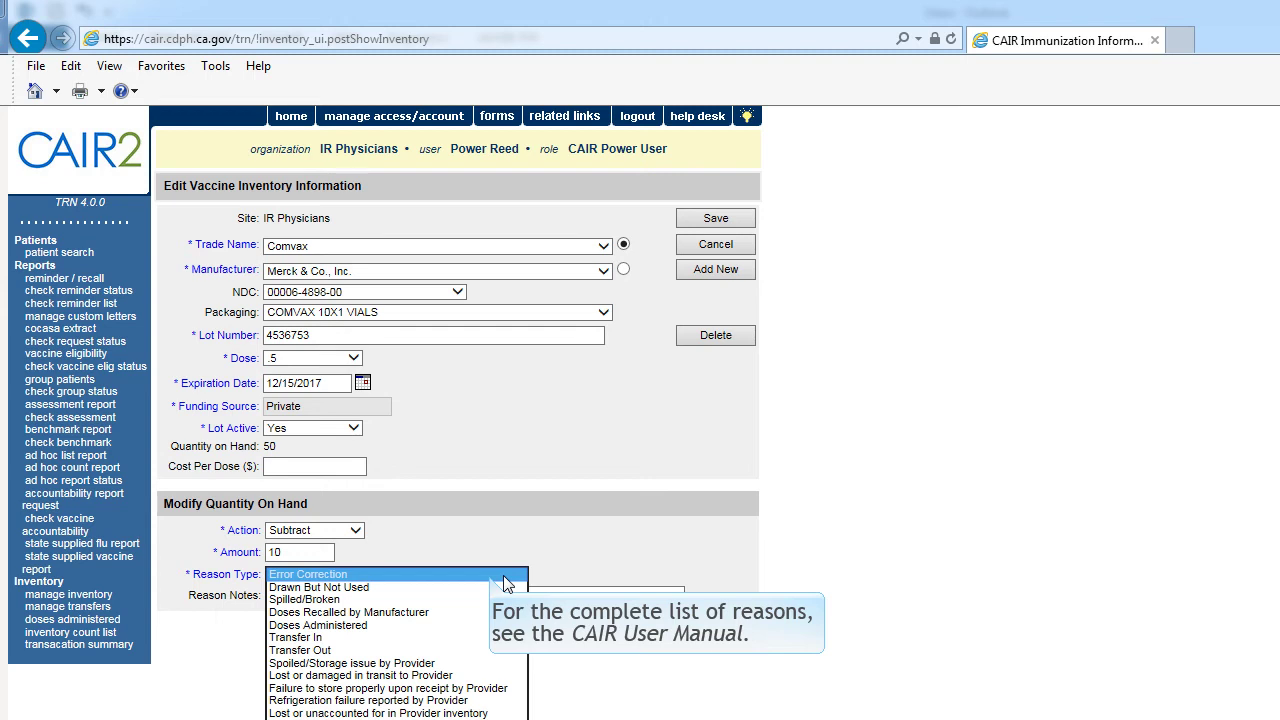
{"action": "left_click", "coordinate": [504, 576]}
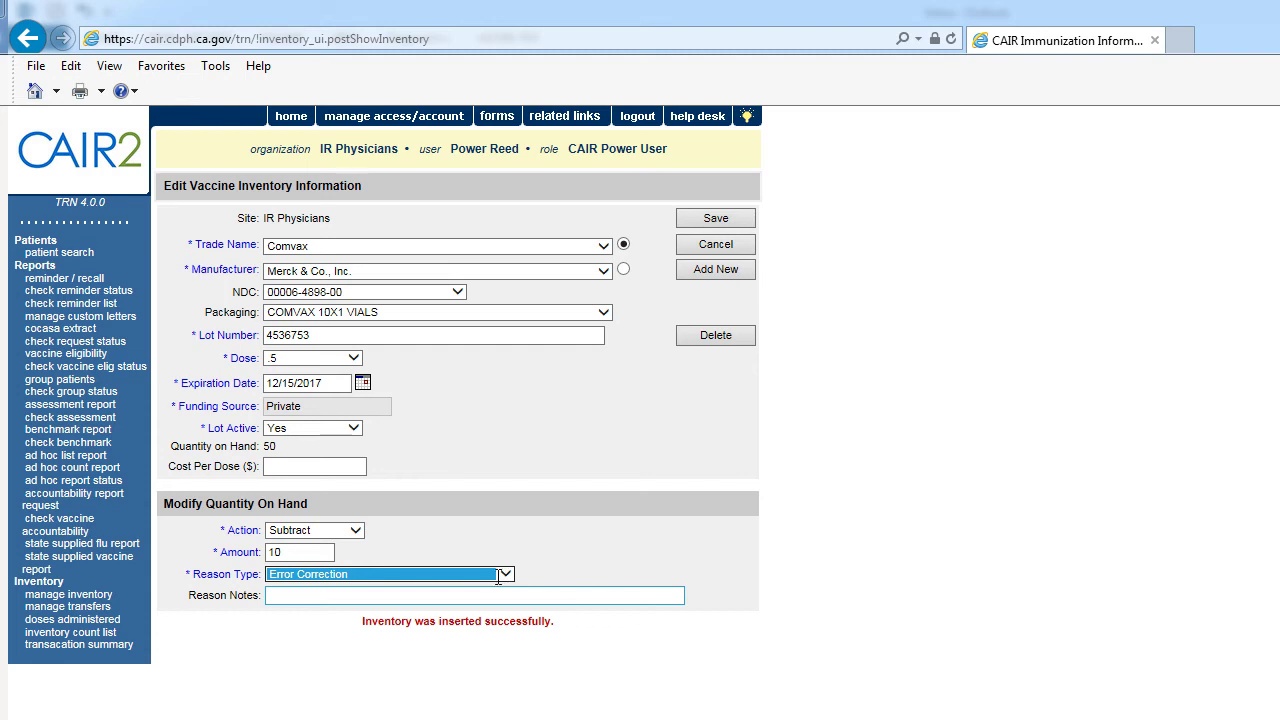
{"action": "left_click", "coordinate": [716, 219]}
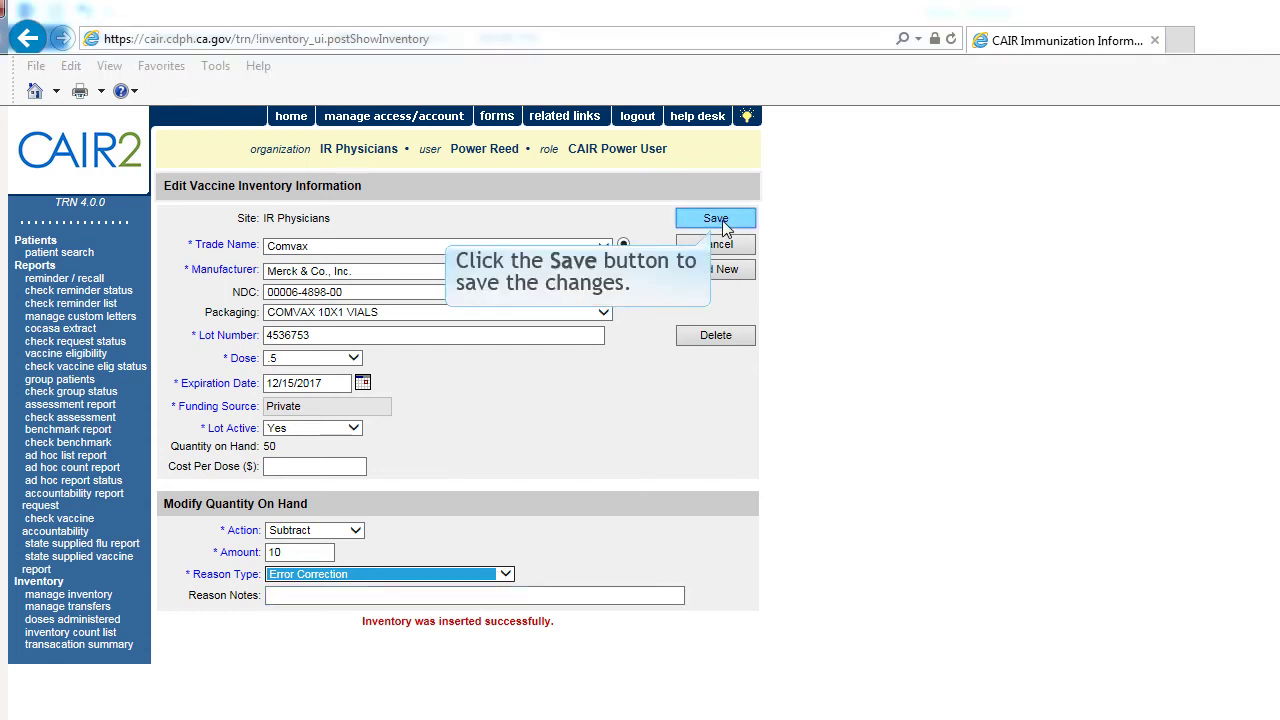
{"action": "left_click", "coordinate": [716, 219]}
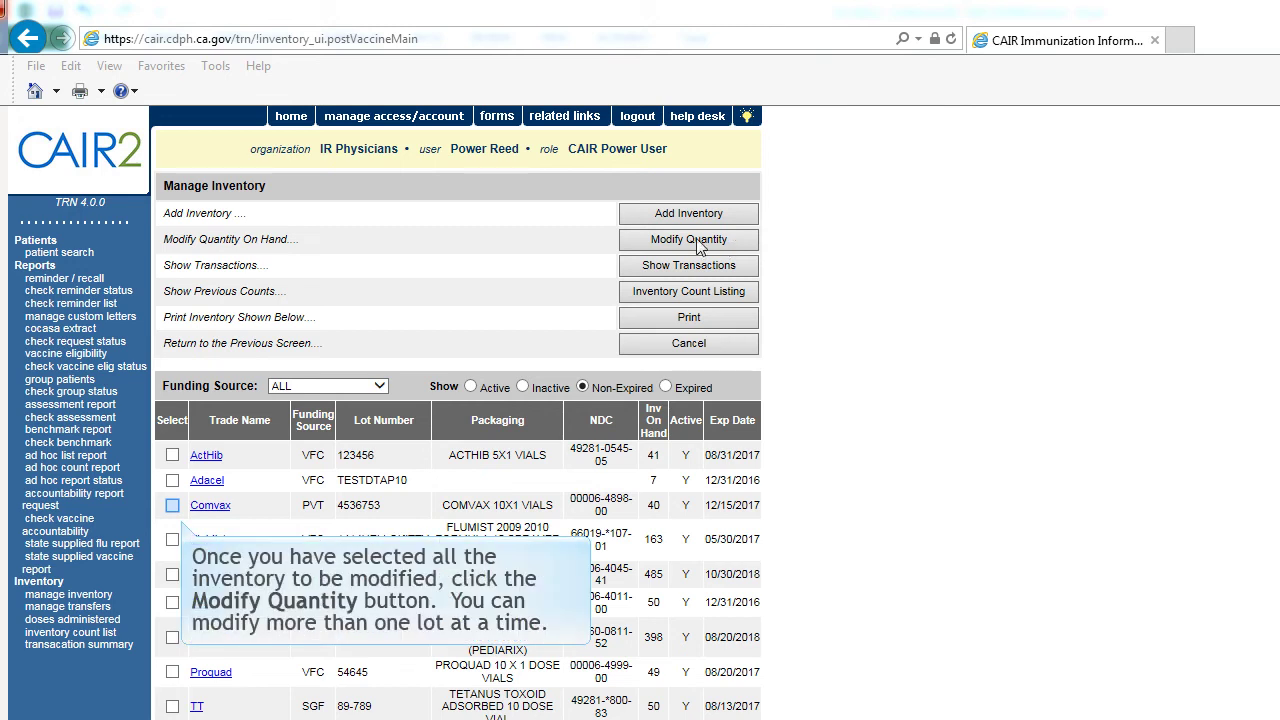
Select the Comvax lot in the inventory list, subtract 10 doses with the reason Spilled/Broken, and save the quantity change.
{"action": "left_click", "coordinate": [172, 505]}
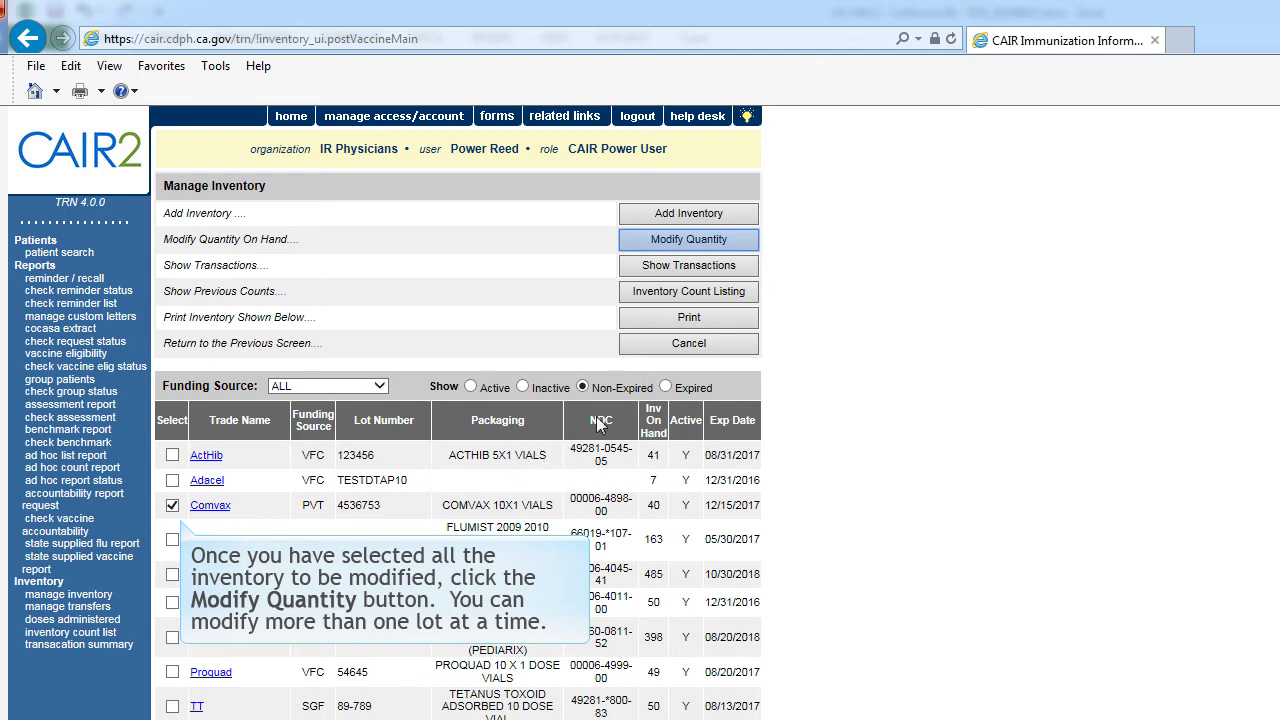
{"action": "left_click", "coordinate": [689, 238]}
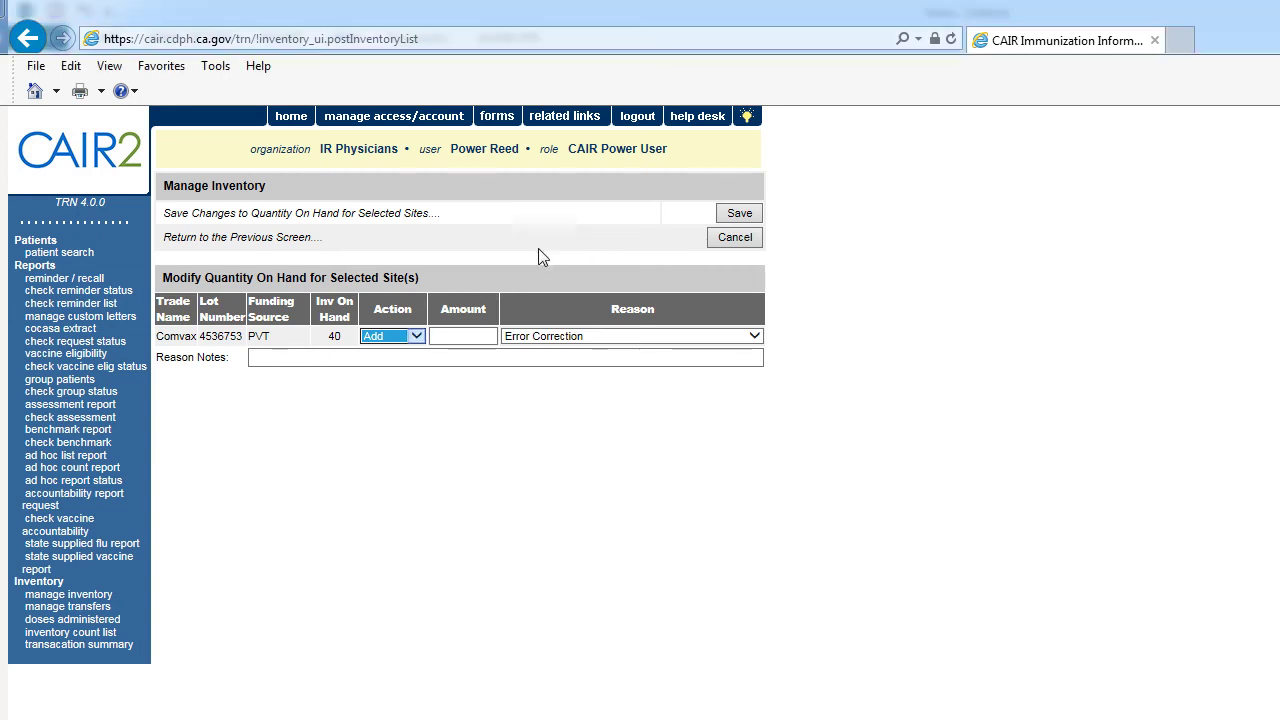
{"action": "left_click", "coordinate": [416, 336]}
{"action": "left_click", "coordinate": [413, 349]}
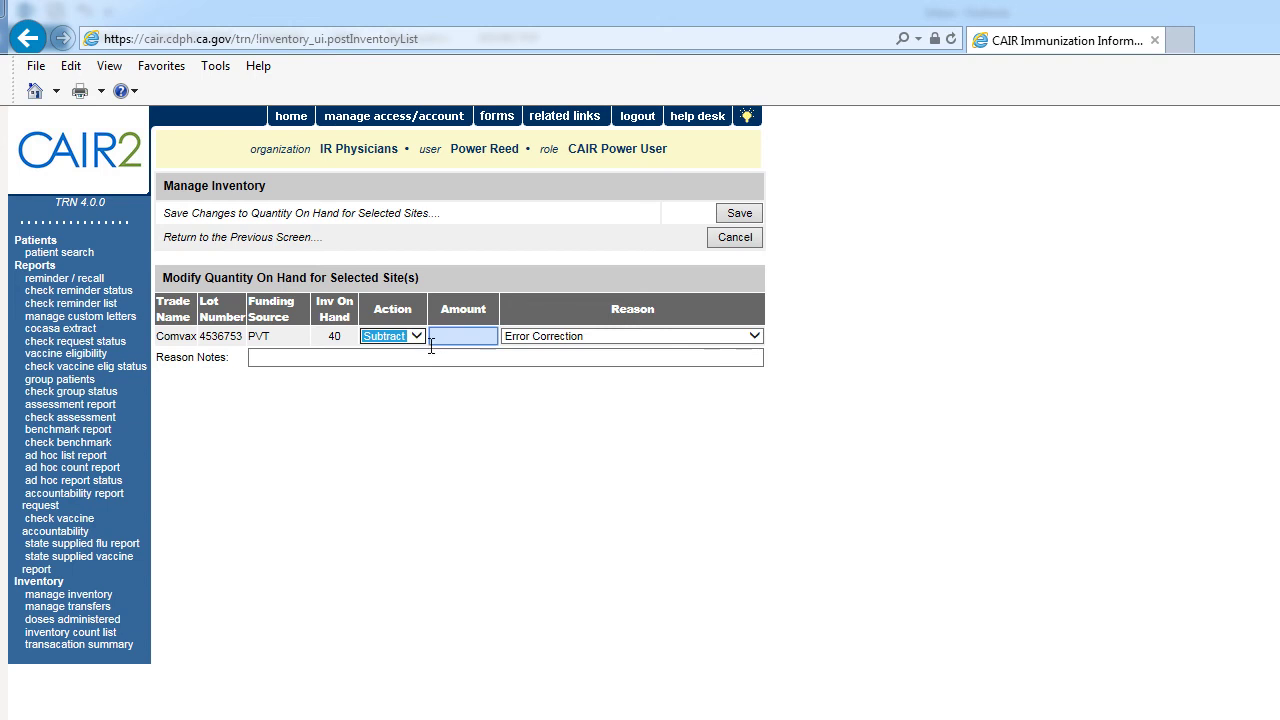
{"action": "left_click", "coordinate": [448, 338]}
{"action": "type", "text": "10"}
{"action": "key", "text": "Tab"}
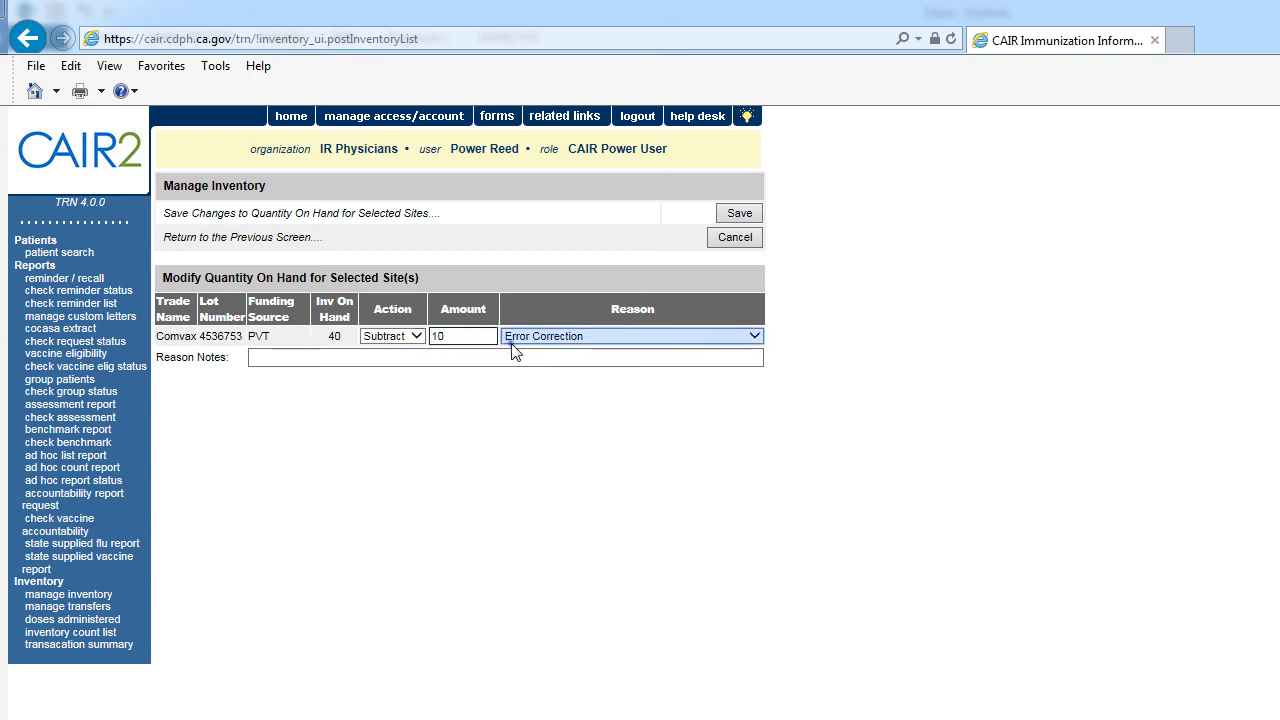
{"action": "left_click", "coordinate": [511, 342]}
{"action": "left_click", "coordinate": [520, 358]}
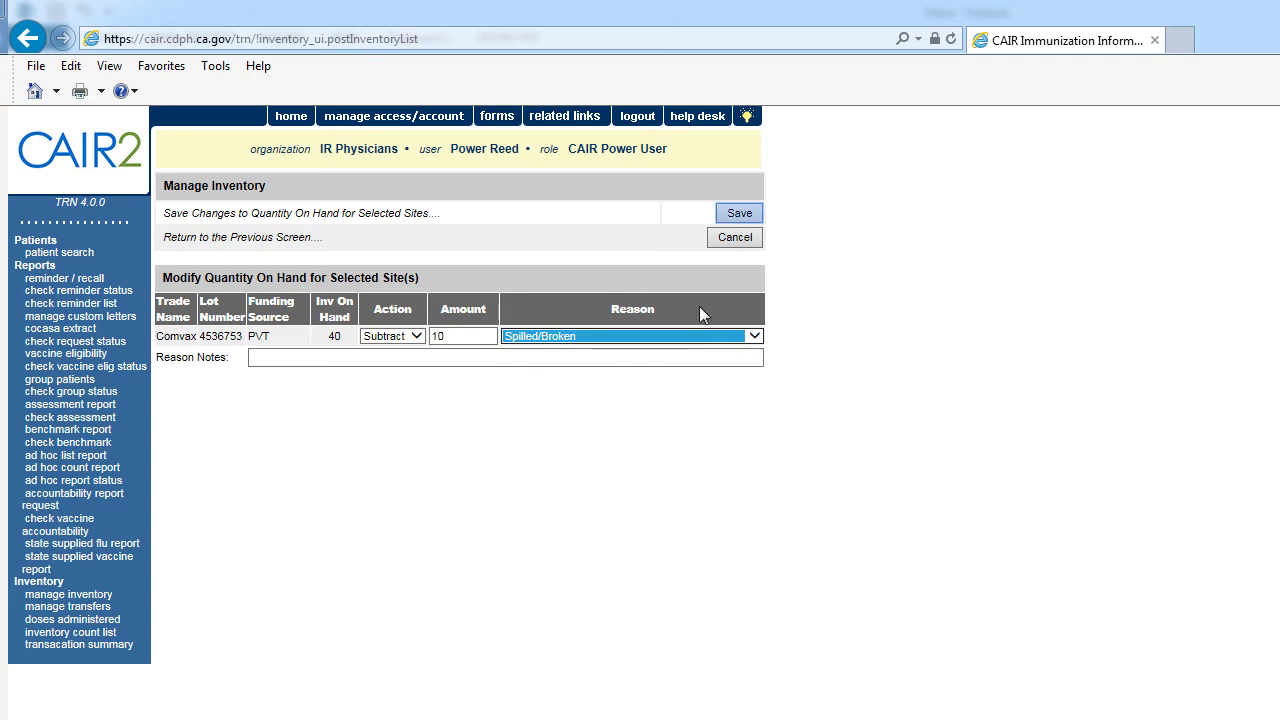
{"action": "left_click", "coordinate": [739, 213]}
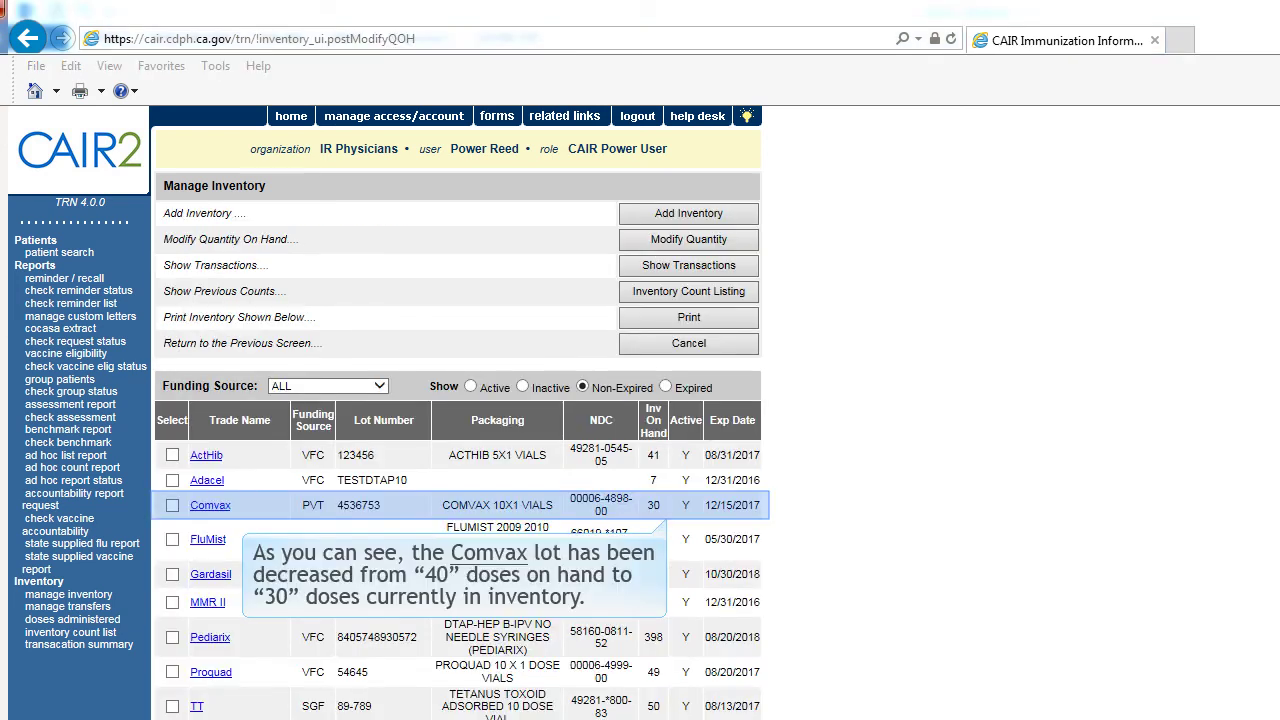
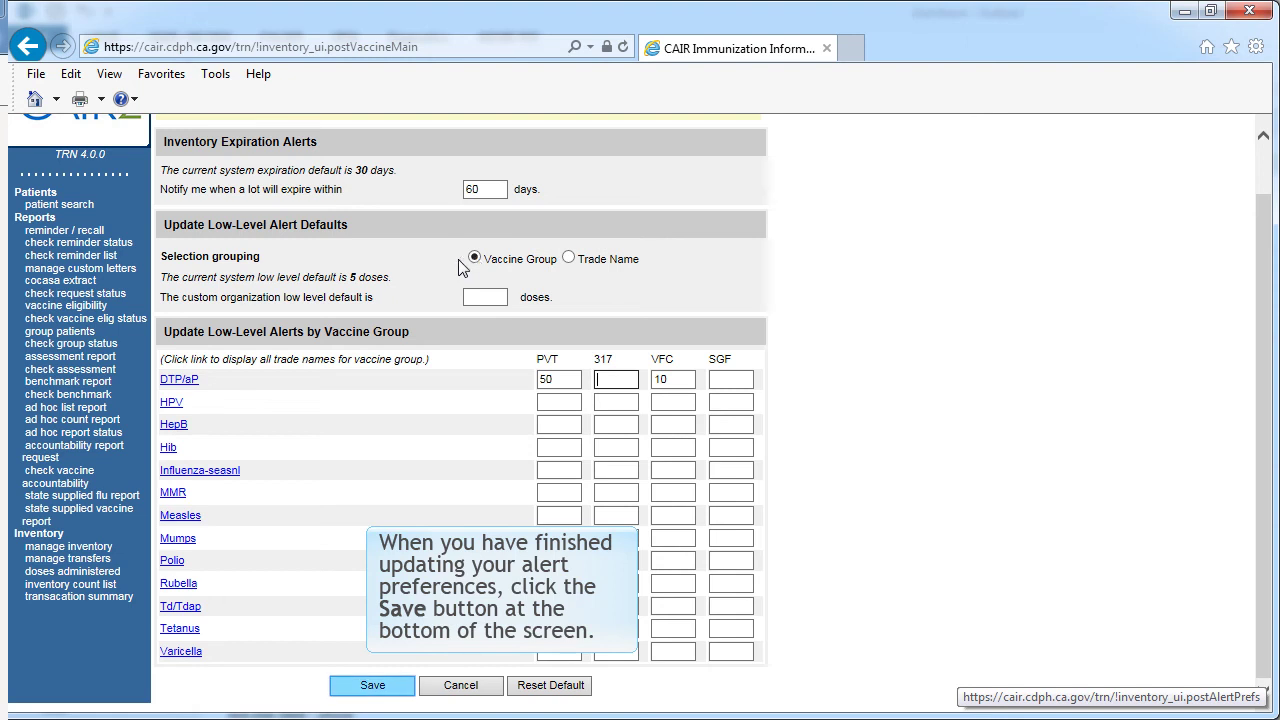
Save the updated inventory alert preferences and return to the Manage Inventory screen.
{"action": "left_click", "coordinate": [385, 688]}
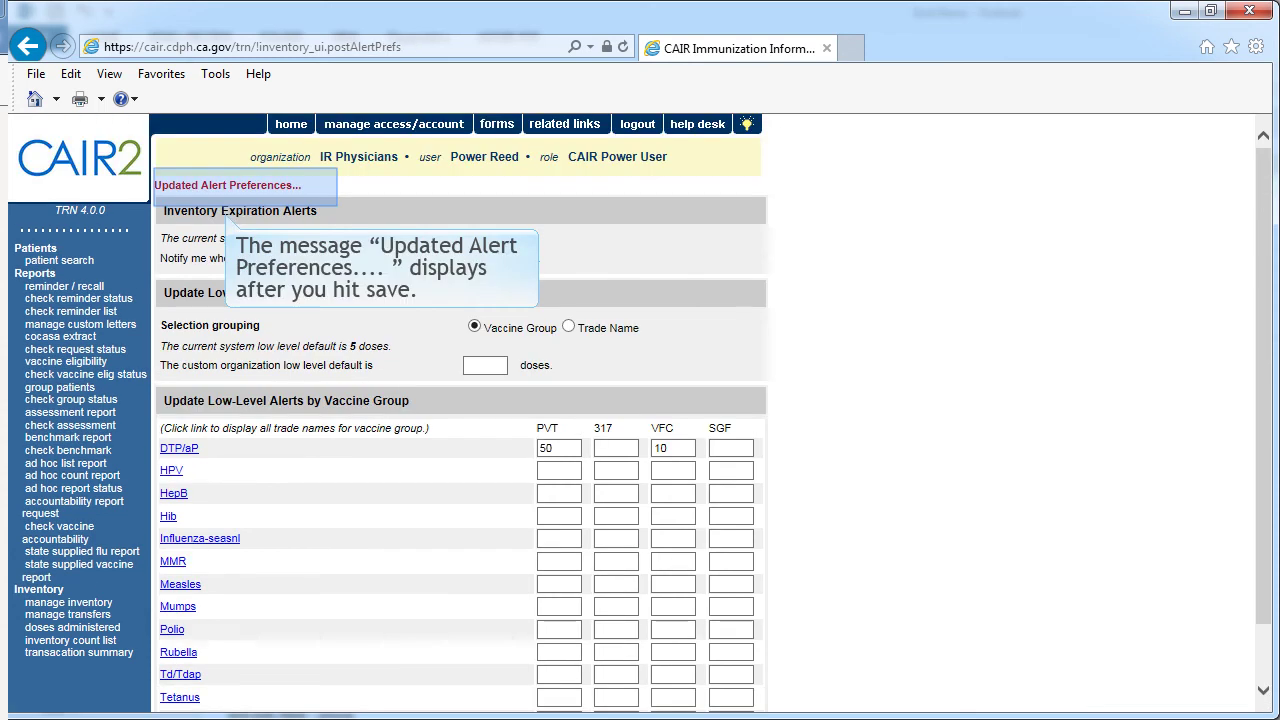
{"action": "scroll", "coordinate": [385, 697], "scroll_direction": "down", "scroll_amount": 1}
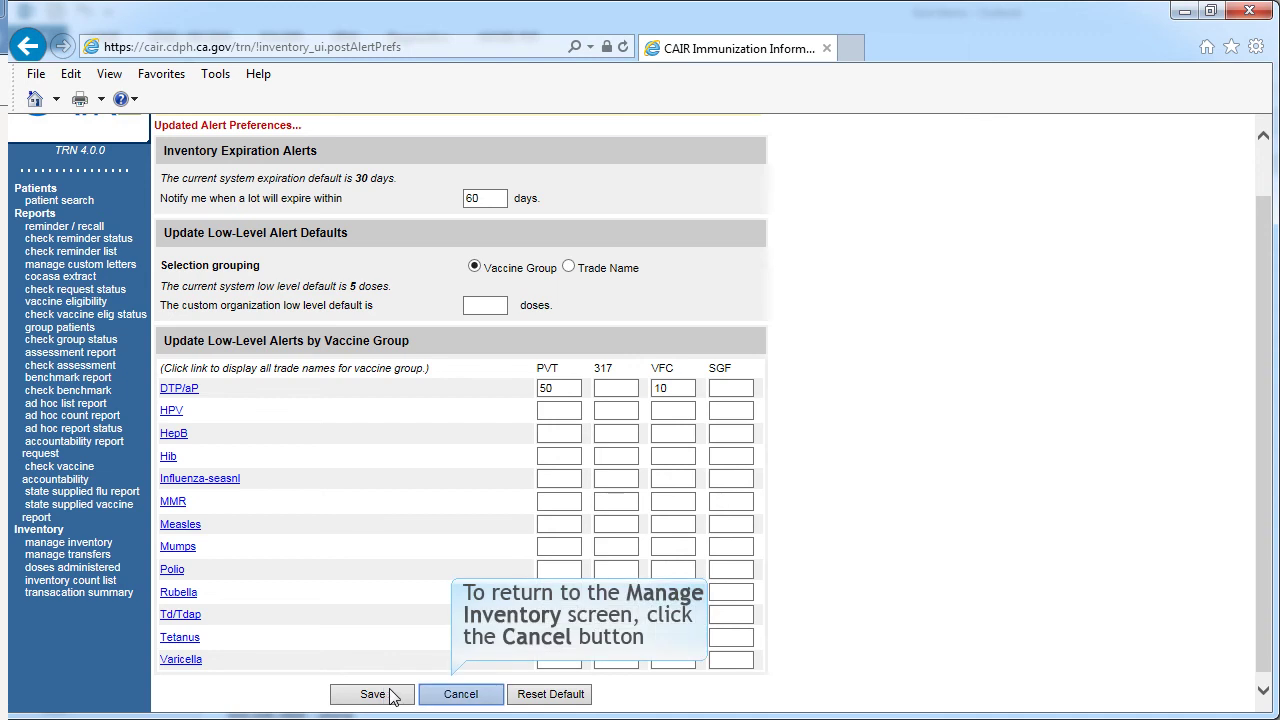
{"action": "left_click", "coordinate": [459, 694]}
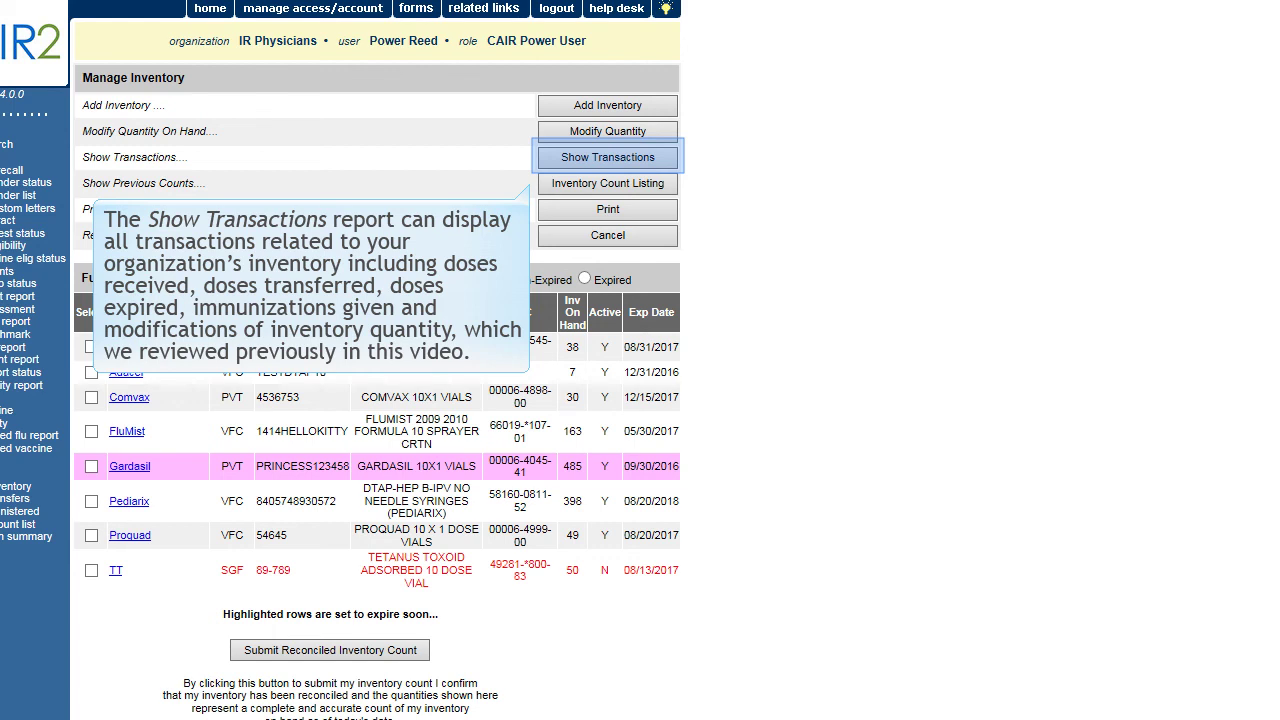
Open the Show Transactions report and set its Date Entered range from 08/01/2016 to 09/01/2016.
{"action": "left_click", "coordinate": [625, 160]}
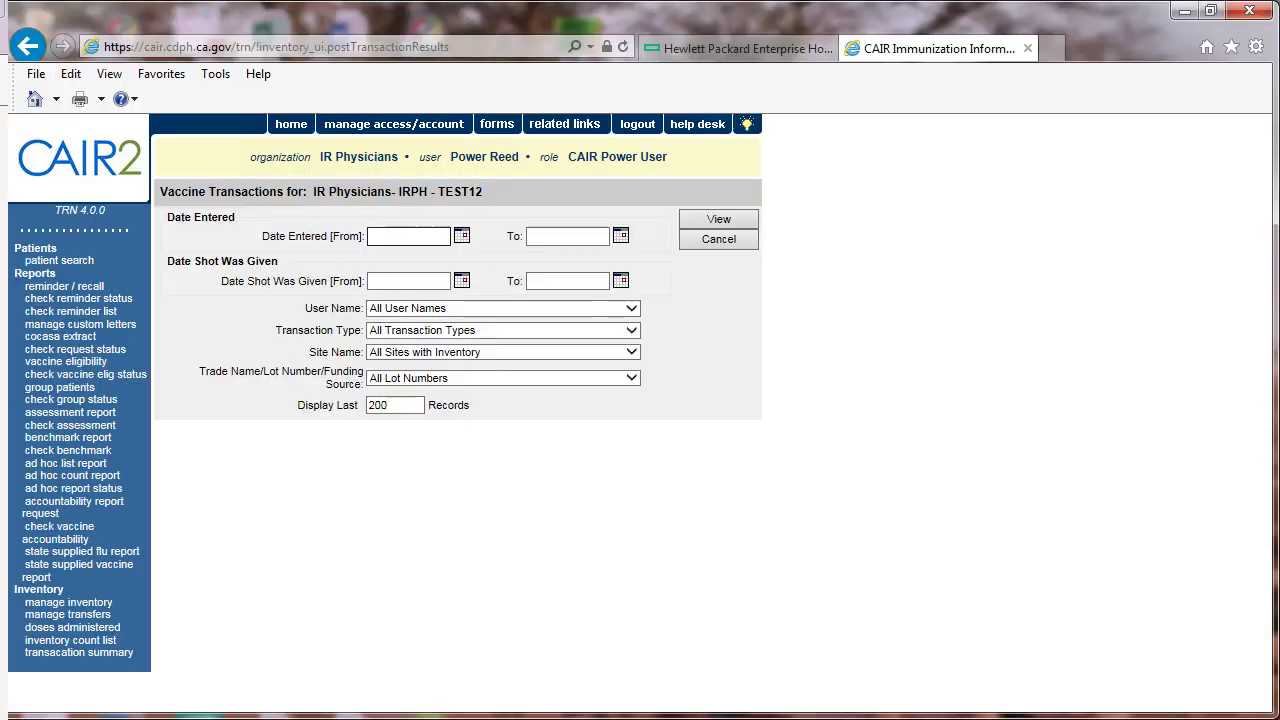
{"action": "type", "text": "08/"}
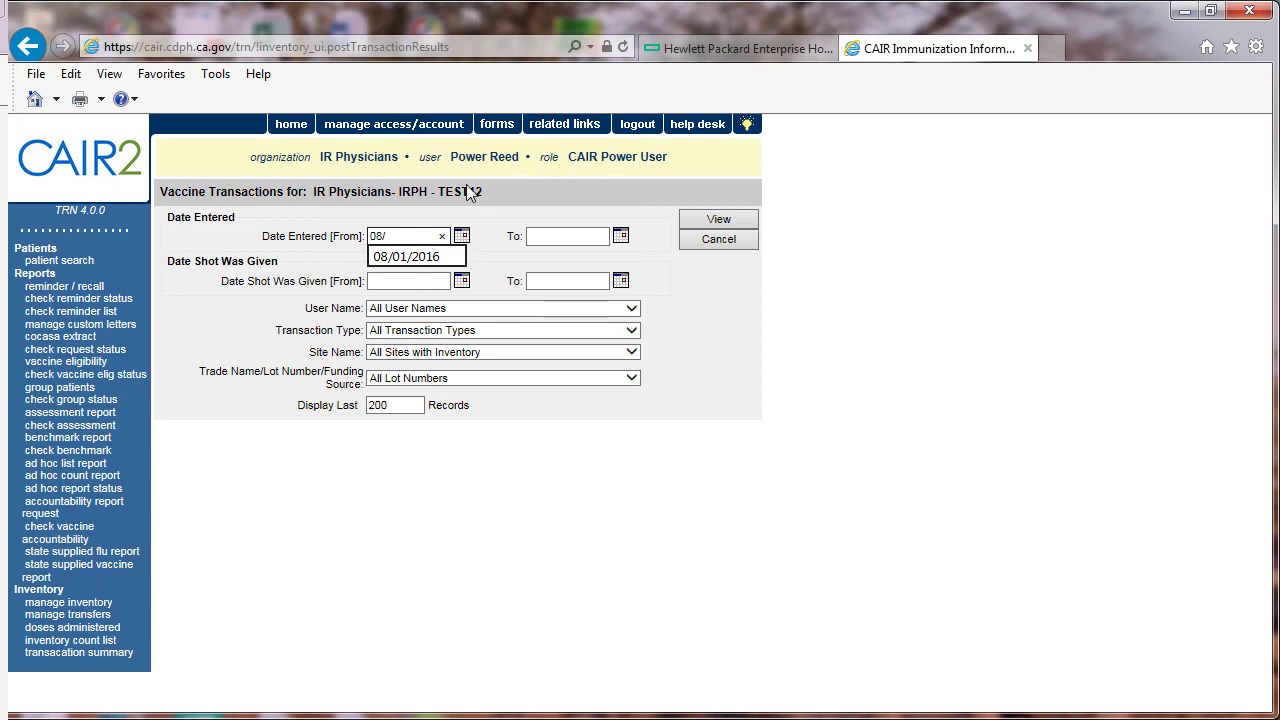
{"action": "left_click", "coordinate": [438, 256]}
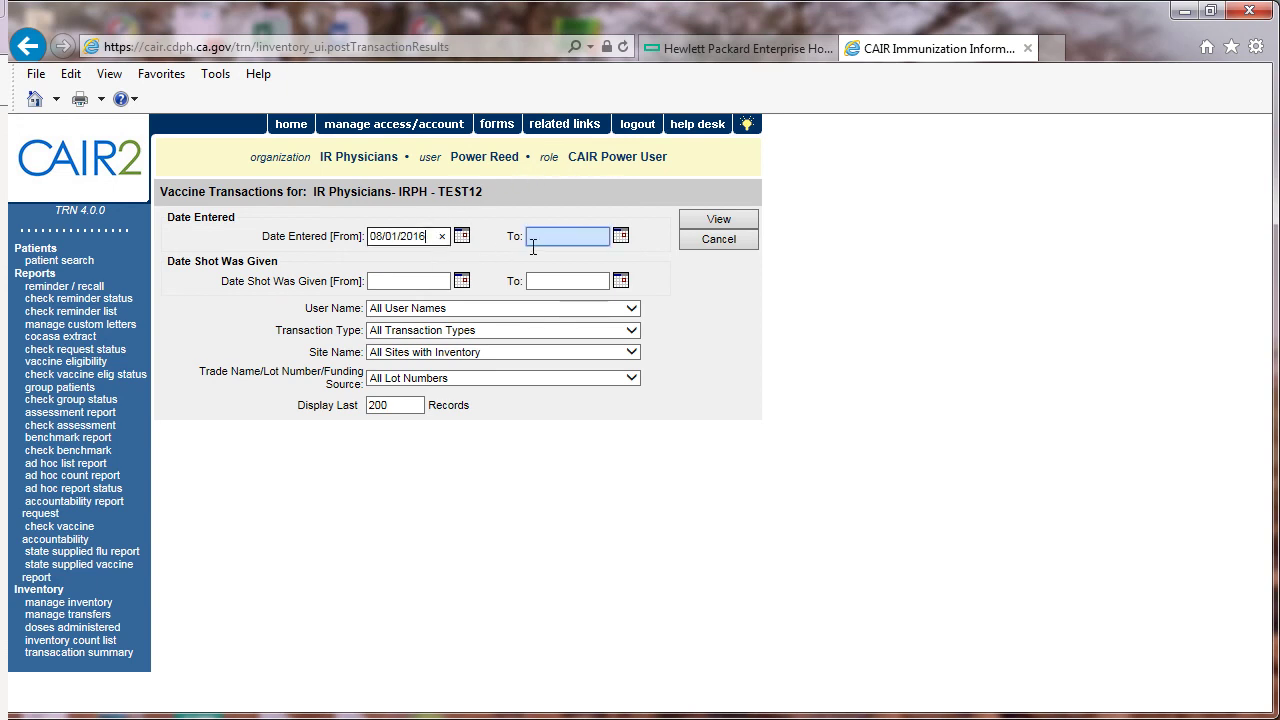
{"action": "type", "text": "09/"}
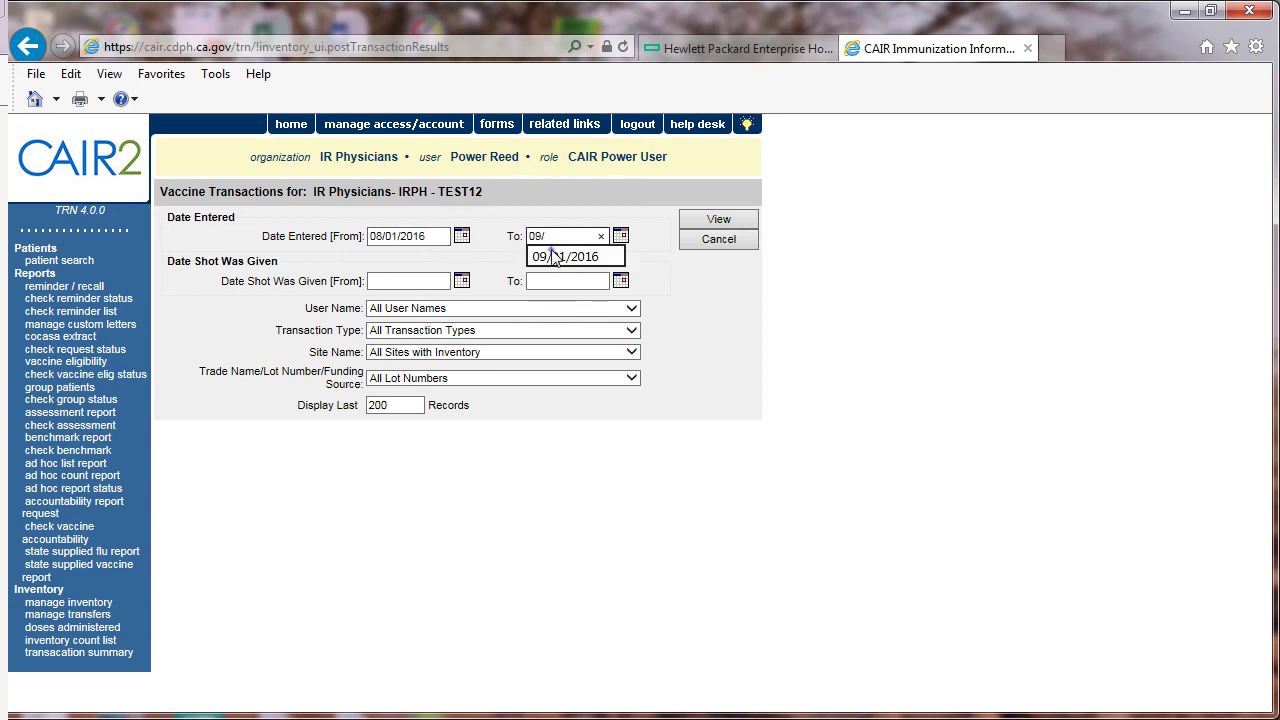
{"action": "left_click", "coordinate": [555, 257]}
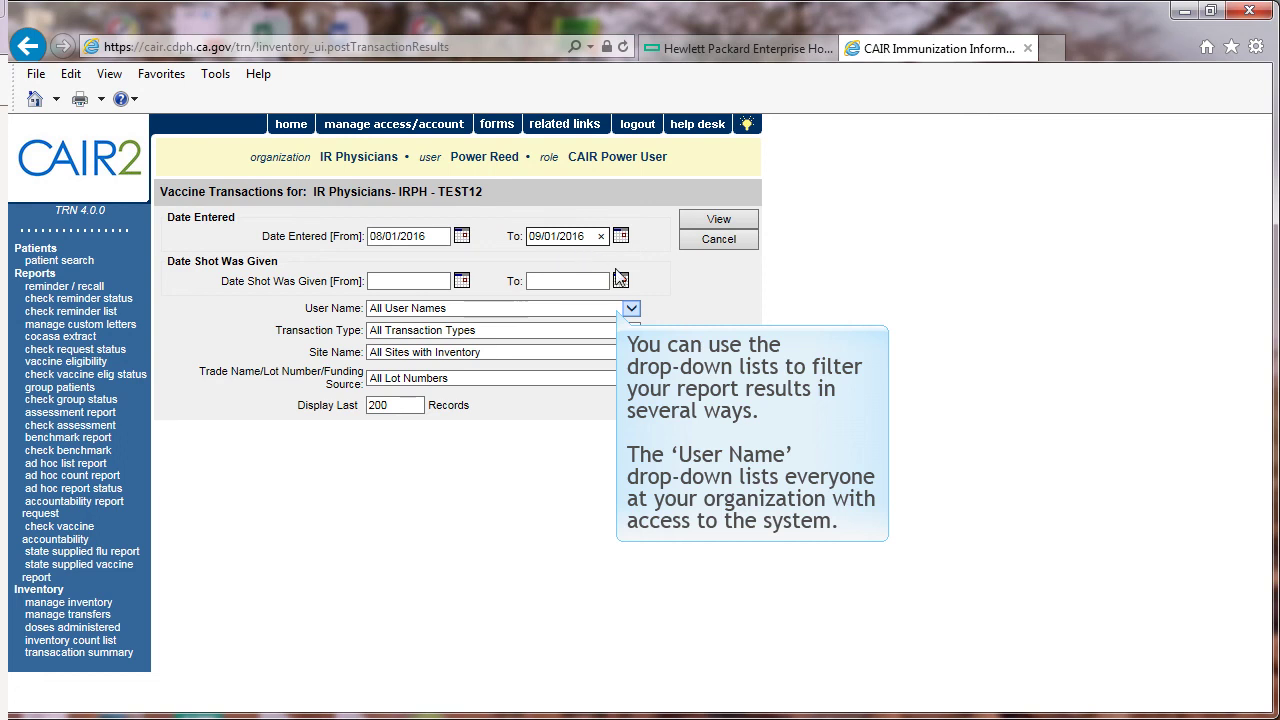
Review the report's filter choices for User Name, Transaction Type and Trade Name/Lot Number/Funding Source.
{"action": "left_click", "coordinate": [631, 310]}
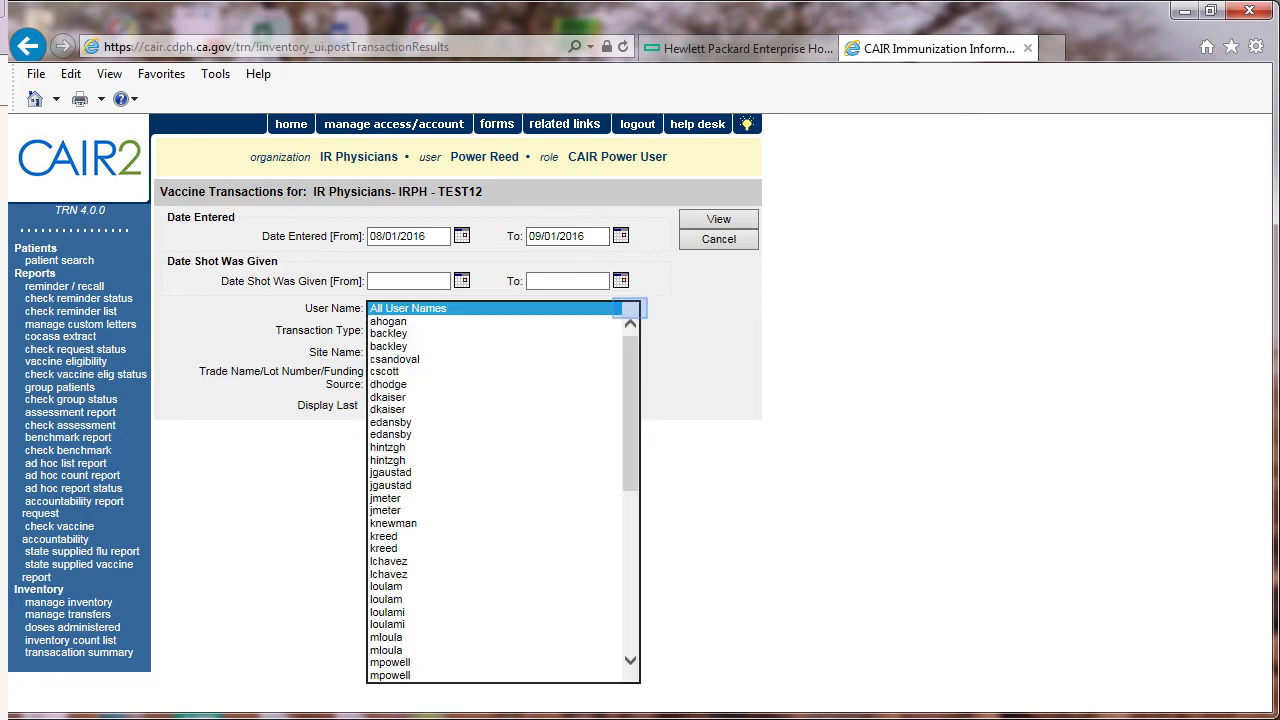
{"action": "left_click", "coordinate": [631, 310]}
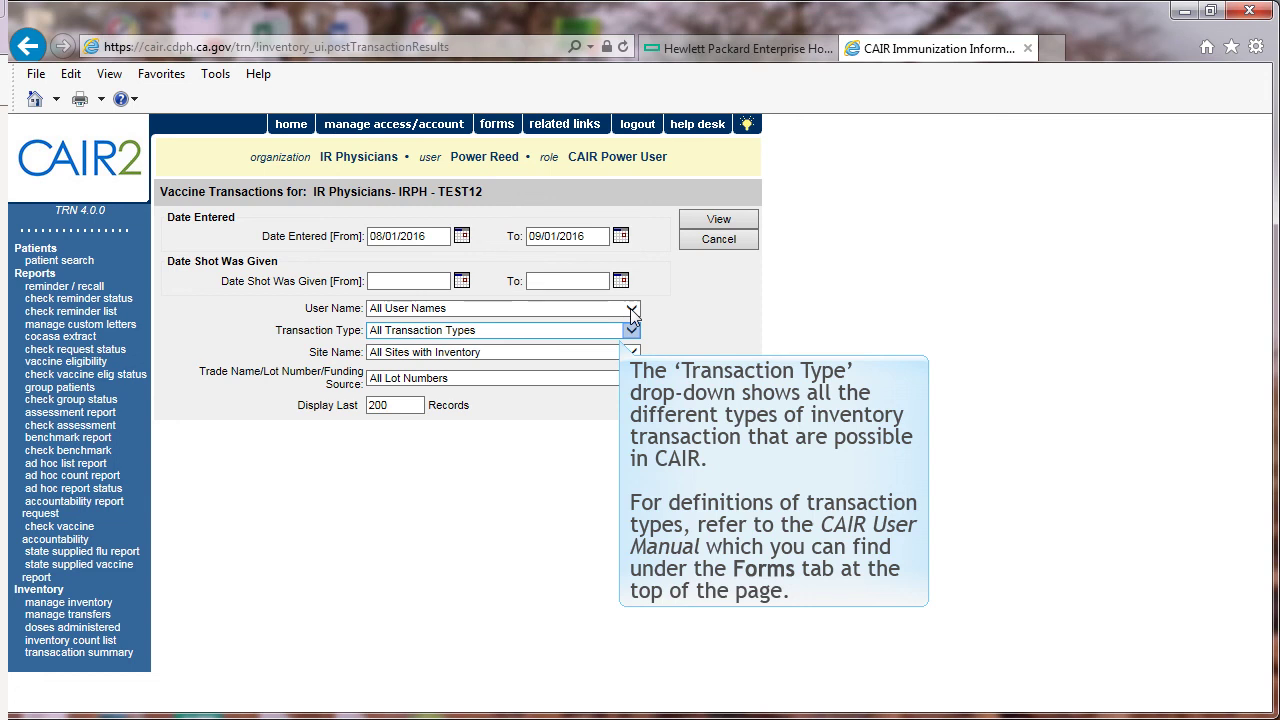
{"action": "left_click", "coordinate": [632, 331]}
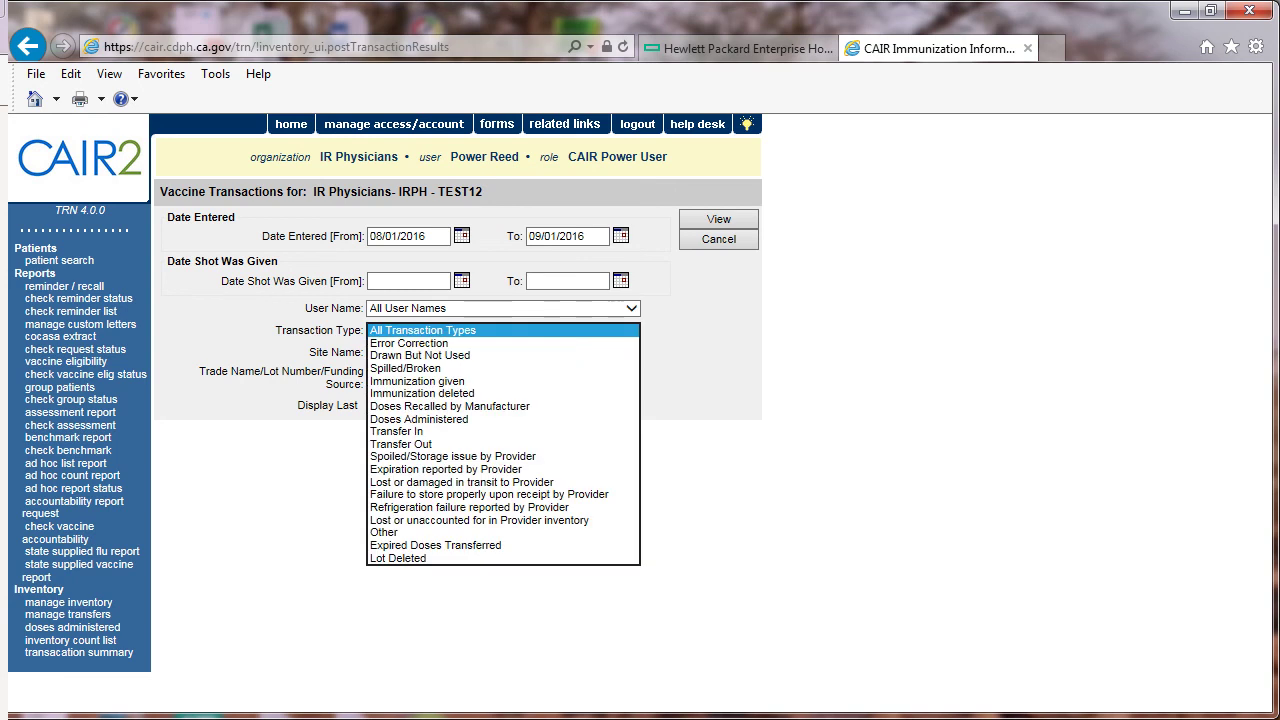
{"action": "left_click", "coordinate": [633, 334]}
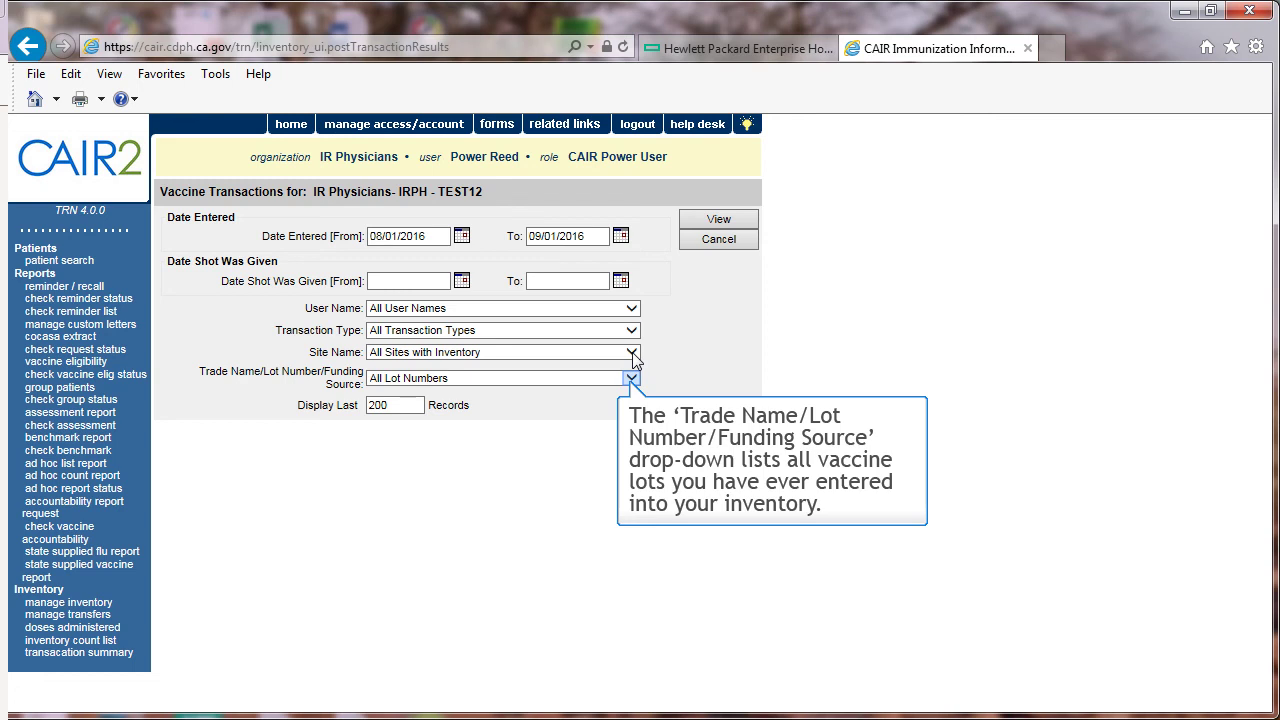
{"action": "left_click", "coordinate": [631, 378]}
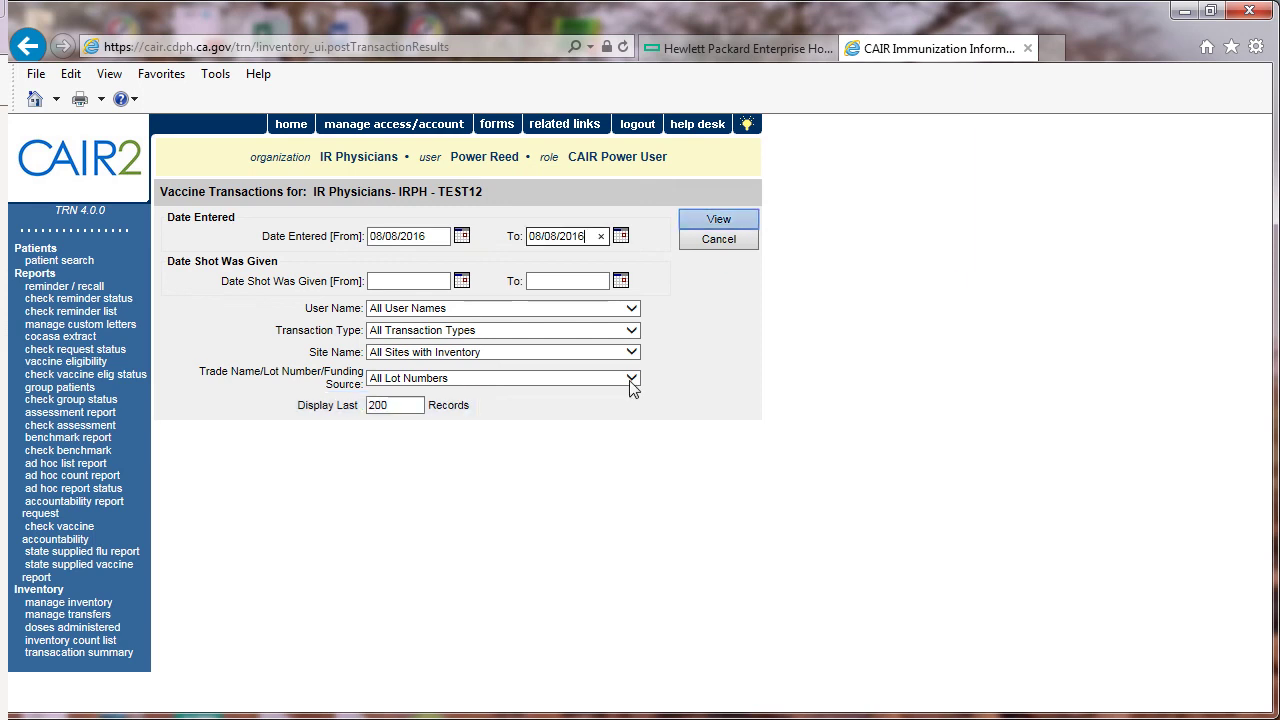
Generate the vaccine transactions report for the Date Entered range 08/08/2016 to 08/08/2016 and examine the Vaccine Transactions Totals table.
{"action": "left_click", "coordinate": [738, 222]}
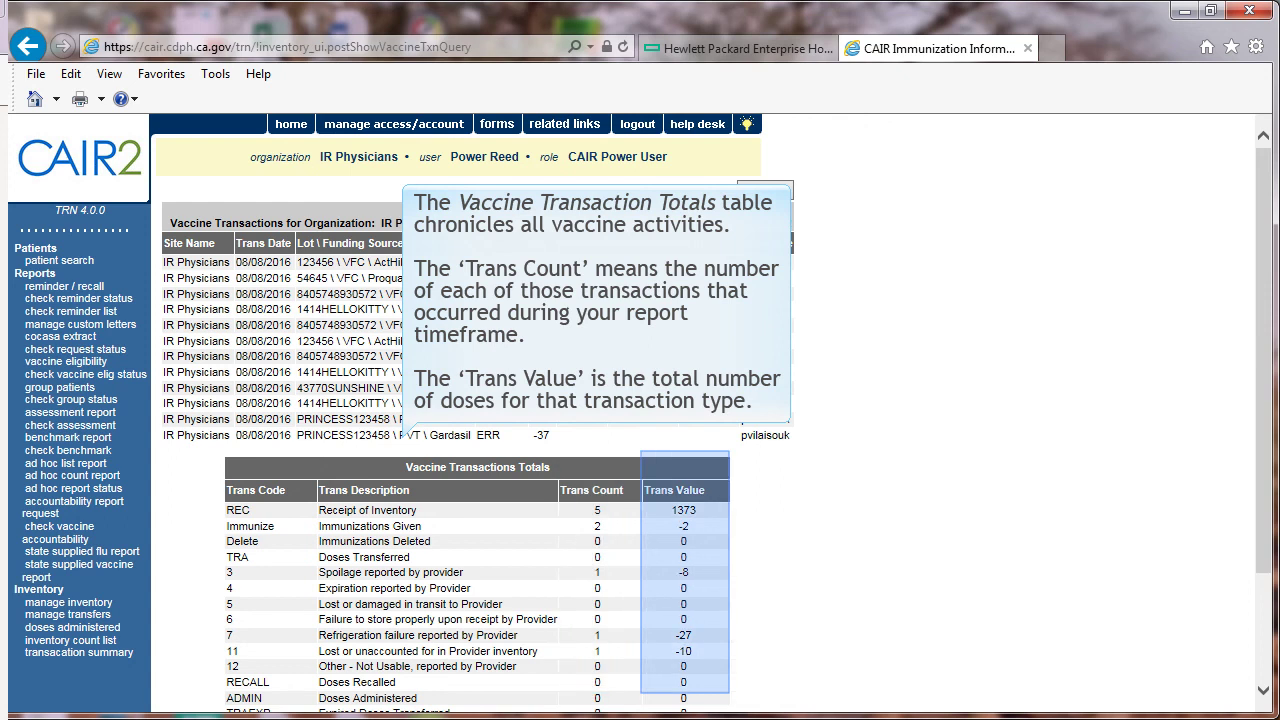
{"action": "left_click", "coordinate": [708, 526]}
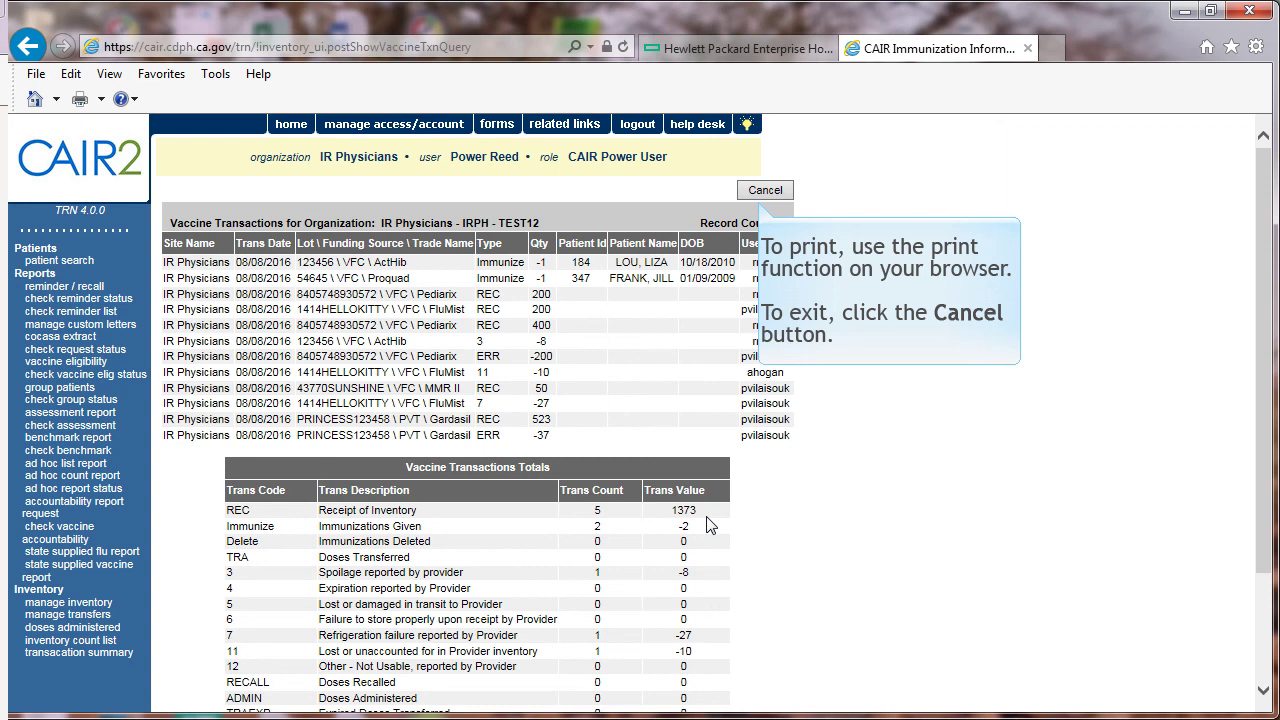